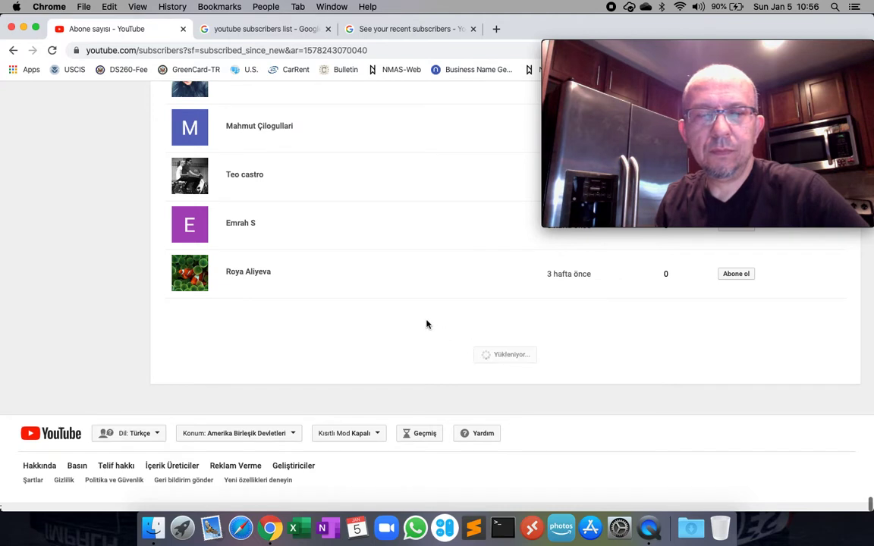
Load more entries with 'Daha fazla yükleyin' and scroll through the subscriber list.
scroll(427, 324, "down", 10)
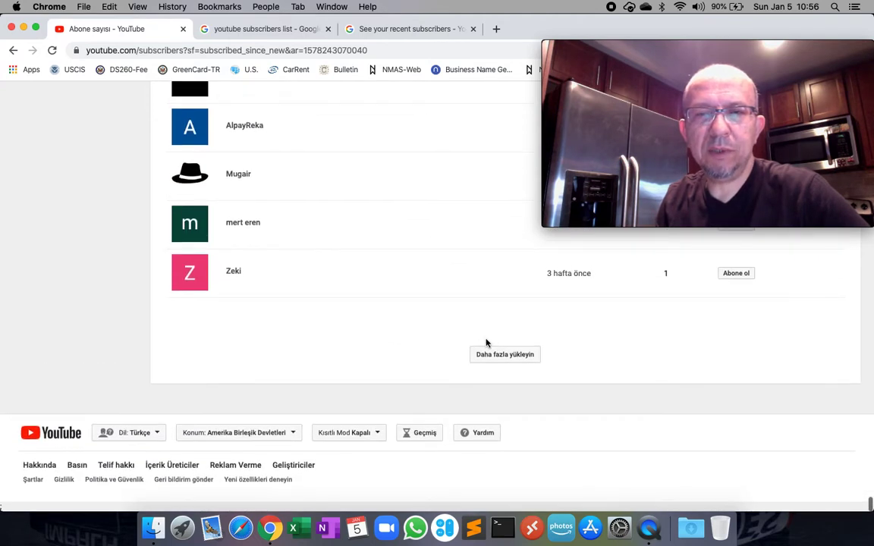
left_click(512, 356)
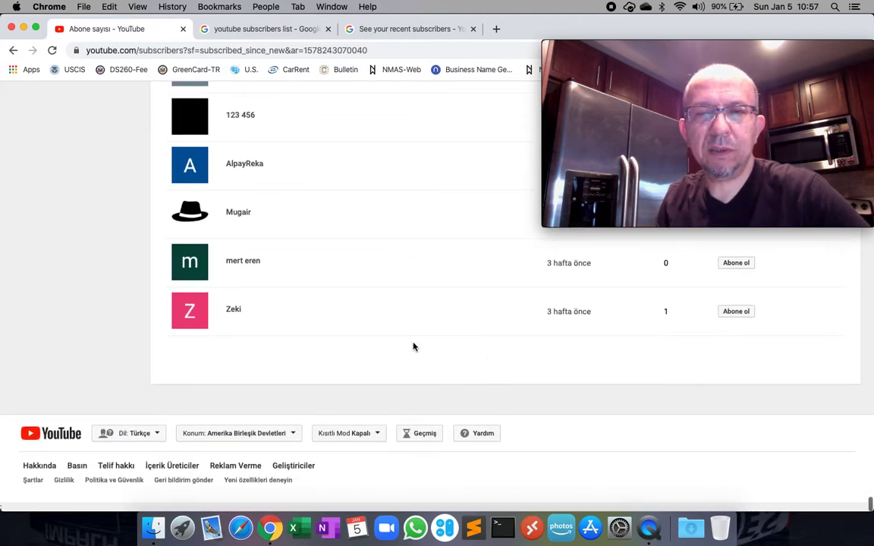
scroll(421, 232, "down", 15)
scroll(421, 233, "down", 15)
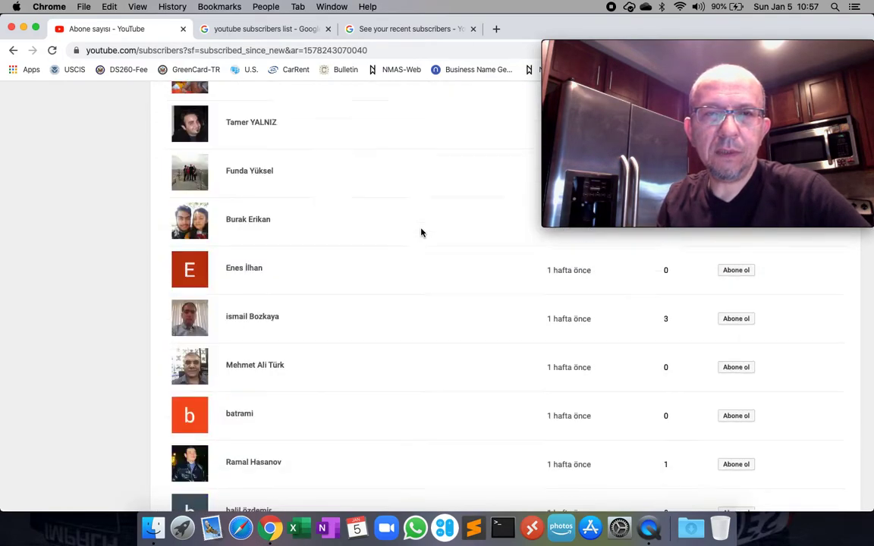
scroll(422, 233, "up", 20)
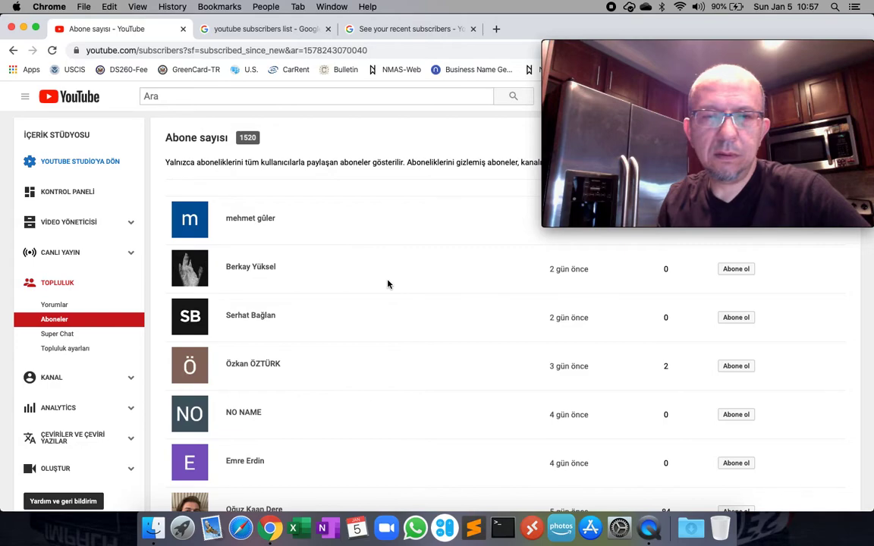
scroll(388, 284, "down", 20)
scroll(388, 285, "down", 20)
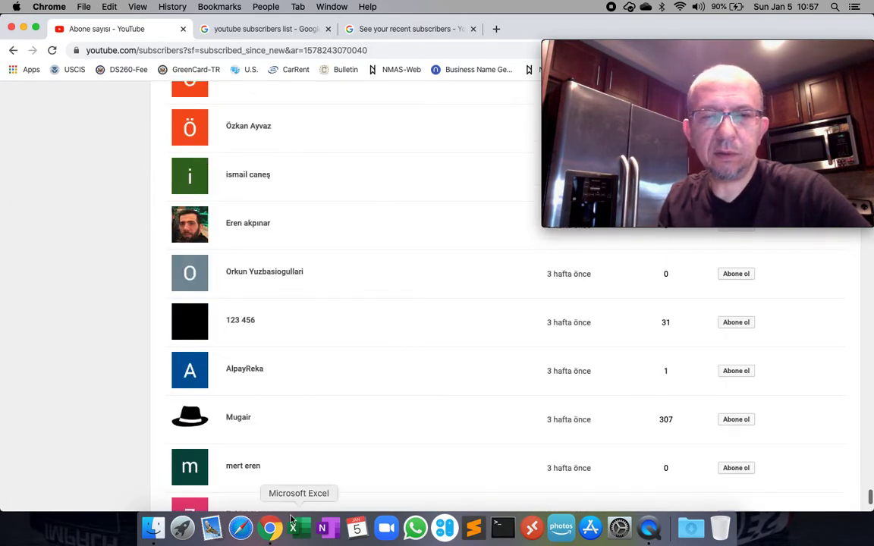
Launch Excel, create a blank Book1 workbook and select cell F11.
left_click(309, 529)
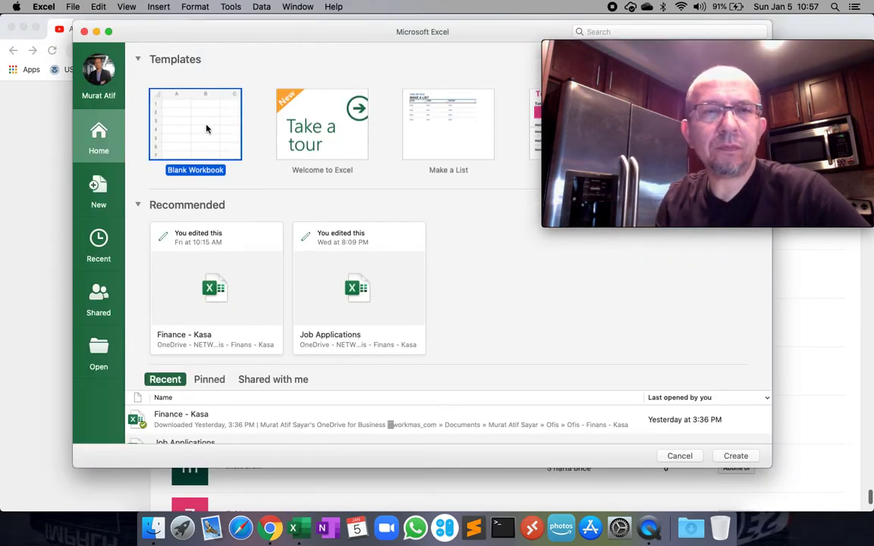
double_click(220, 129)
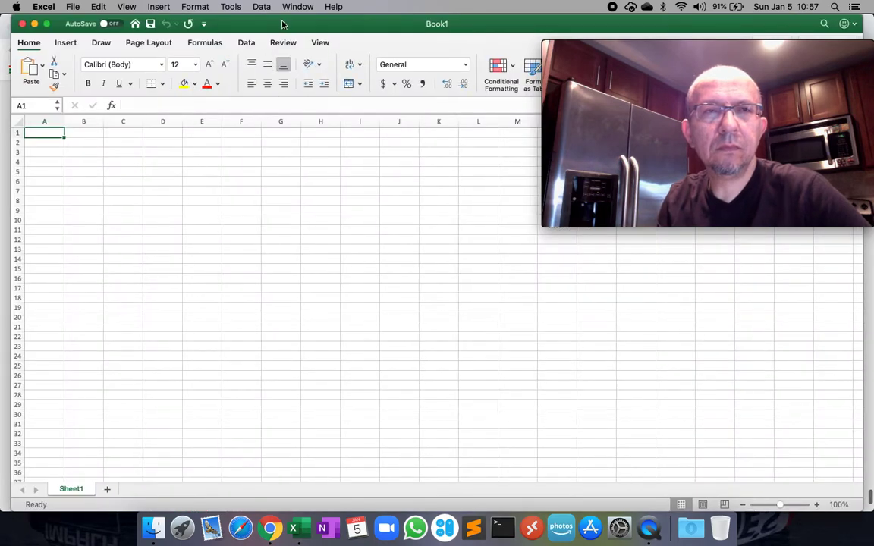
left_click(230, 230)
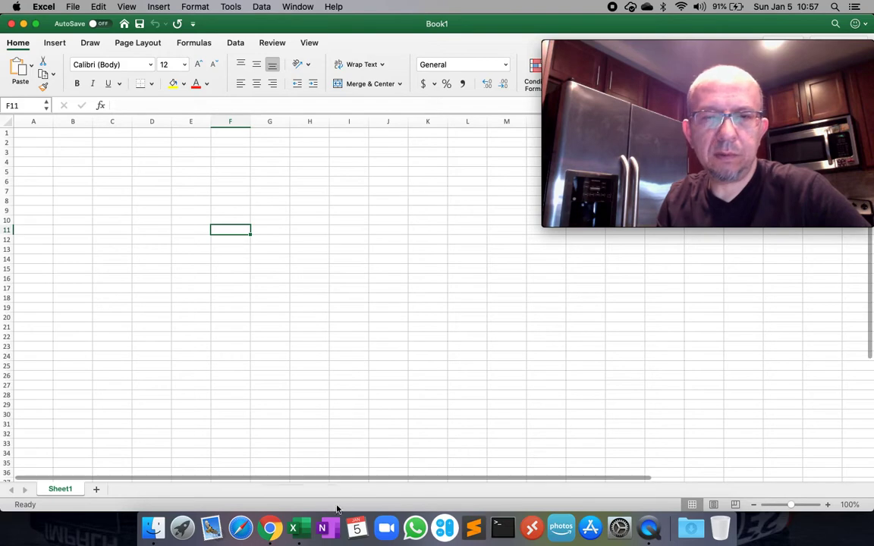
Select the full subscriber list on the YouTube page from first to last row, then return to Excel.
left_click(274, 534)
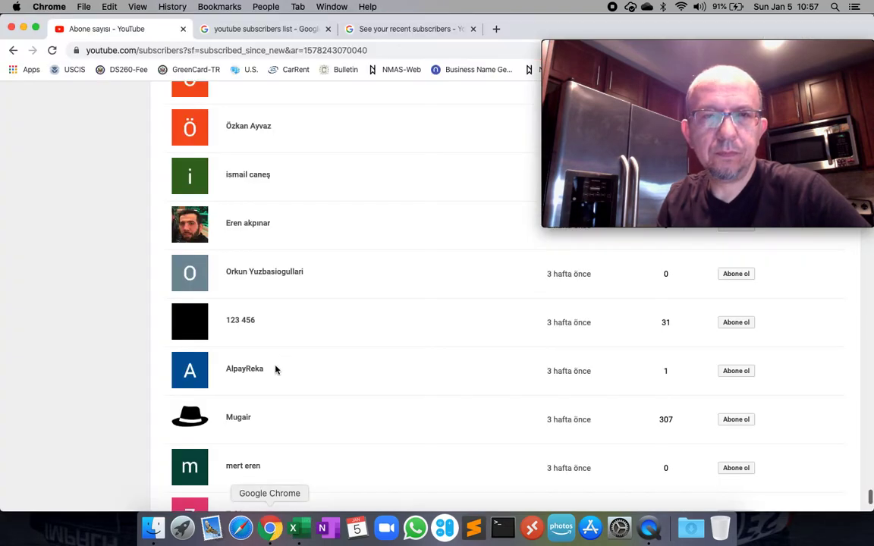
scroll(376, 313, "down", 5)
scroll(375, 313, "down", 10)
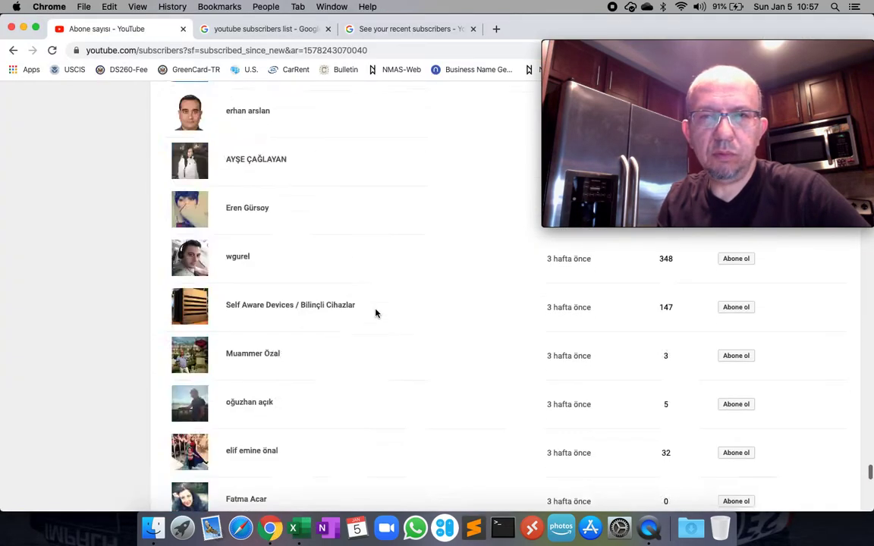
scroll(375, 313, "up", 15)
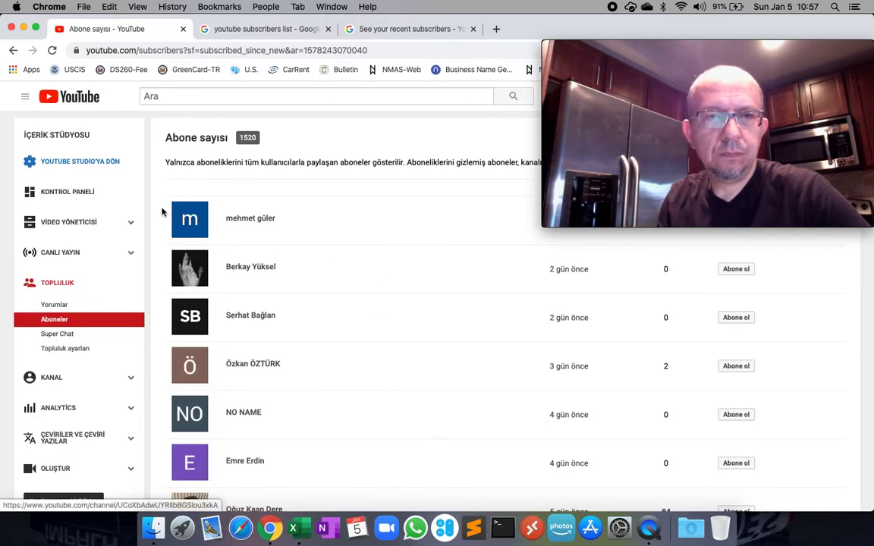
left_click_drag(163, 215, 334, 380)
scroll(334, 380, "down", 20)
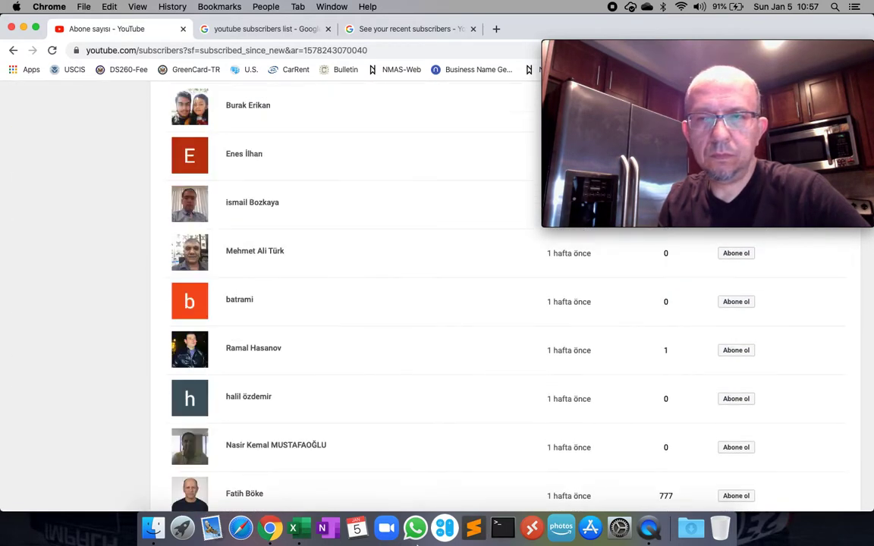
left_click_drag(430, 543, 676, 346)
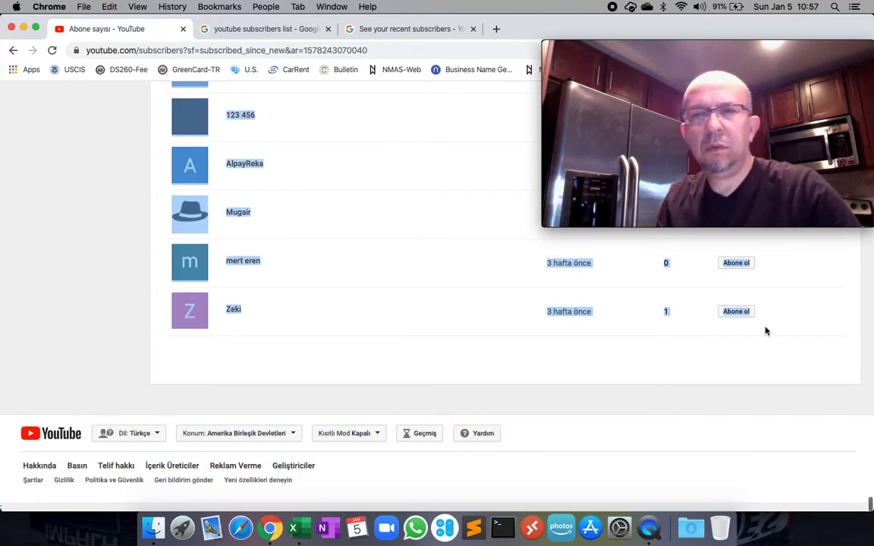
left_click(293, 528)
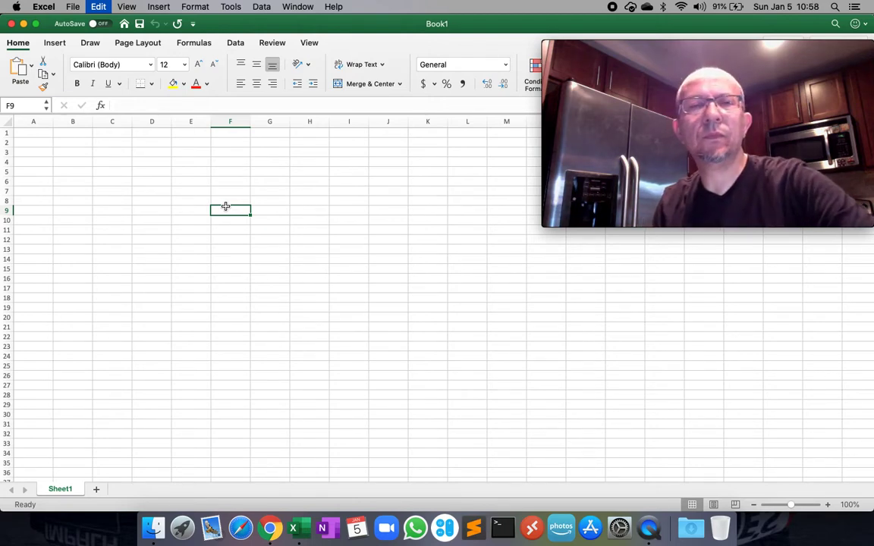
Paste the subscriber list at F9 and widen column G to fit the names.
key("super+v")
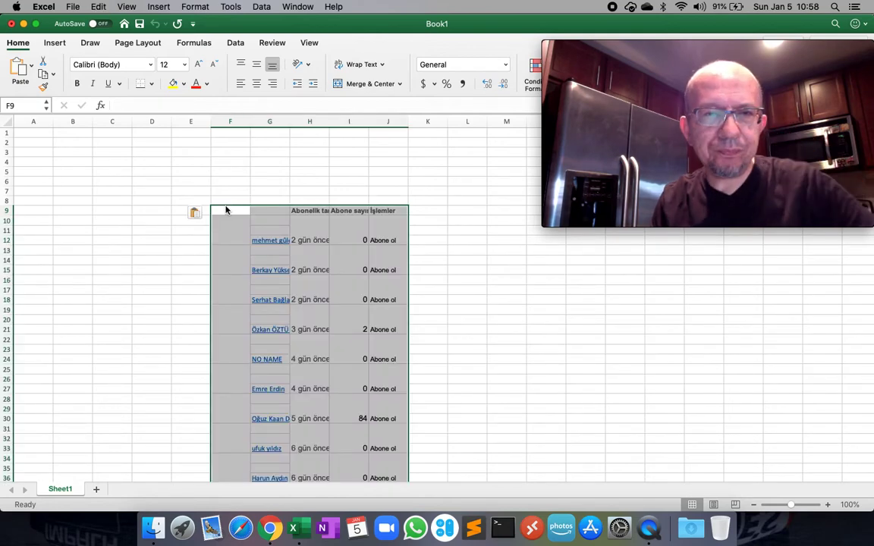
left_click(146, 181)
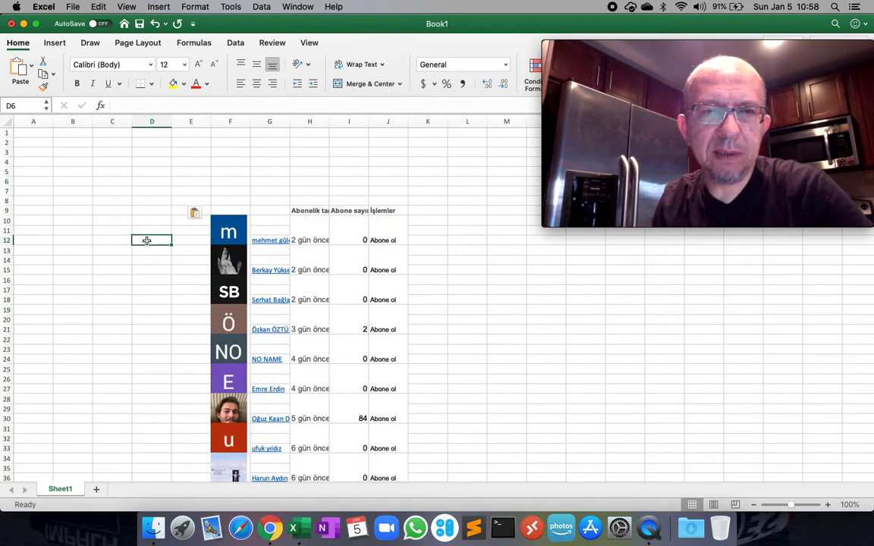
left_click_drag(288, 121, 374, 148)
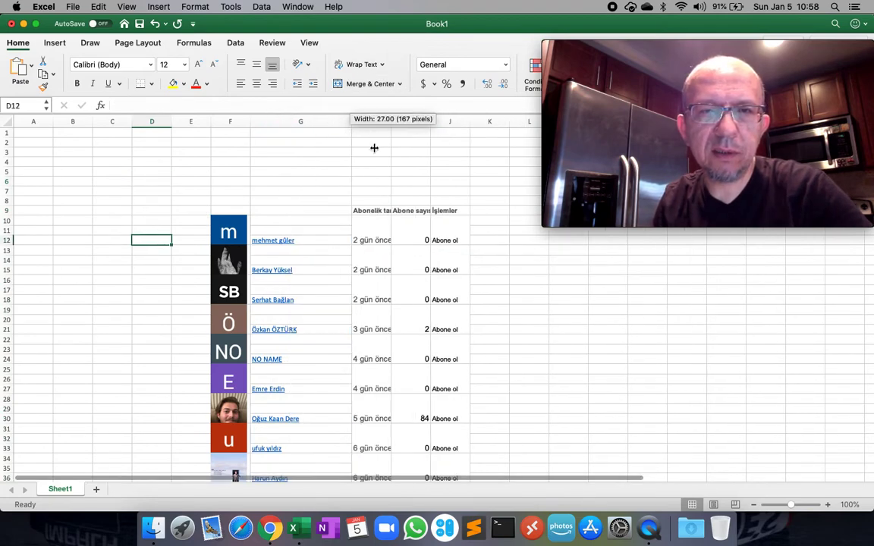
right_click(398, 150)
right_click(369, 141)
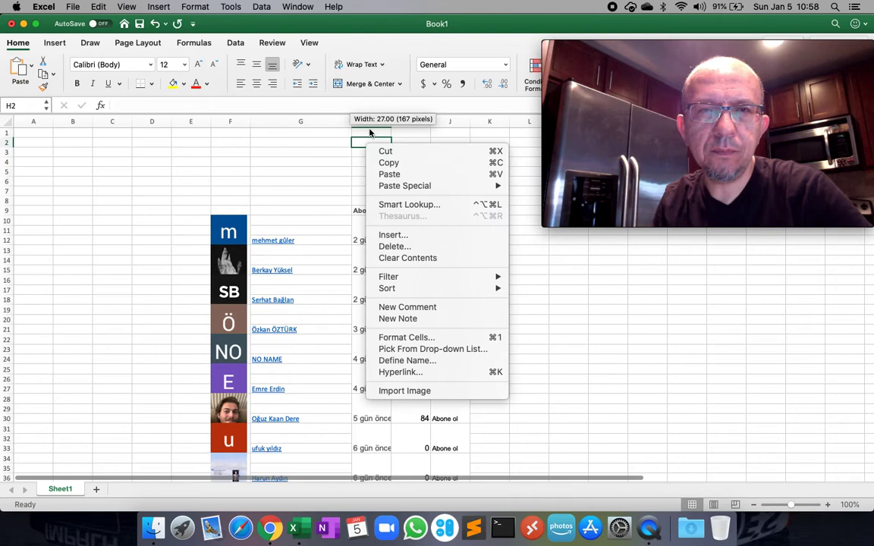
left_click(321, 140)
Delete columns H–J holding the dates, subscriber counts and actions.
left_click_drag(361, 122, 443, 121)
left_click(447, 122)
left_click(345, 142)
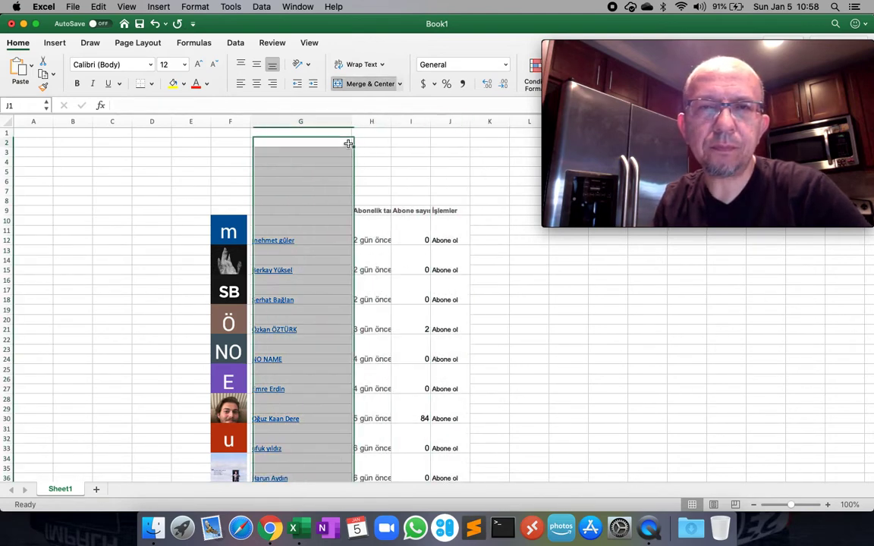
left_click_drag(370, 122, 454, 121)
right_click(454, 122)
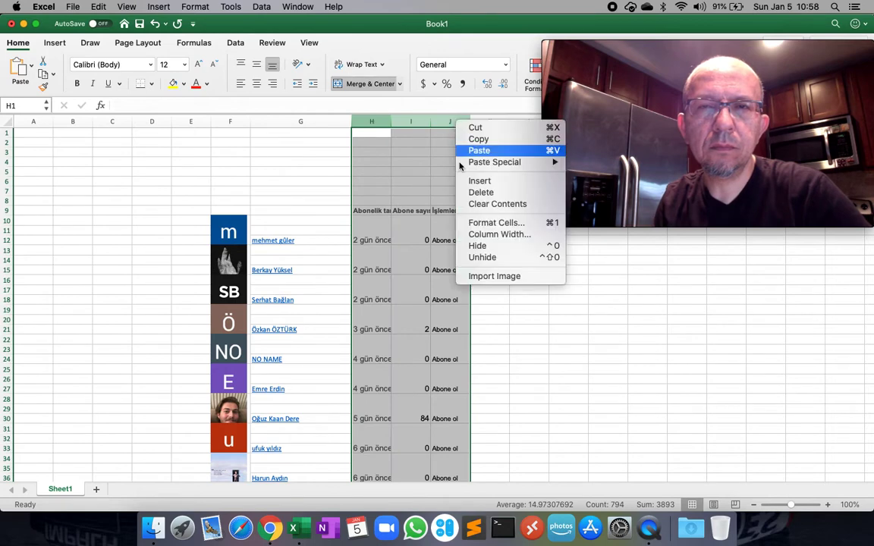
left_click(486, 199)
left_click(300, 123)
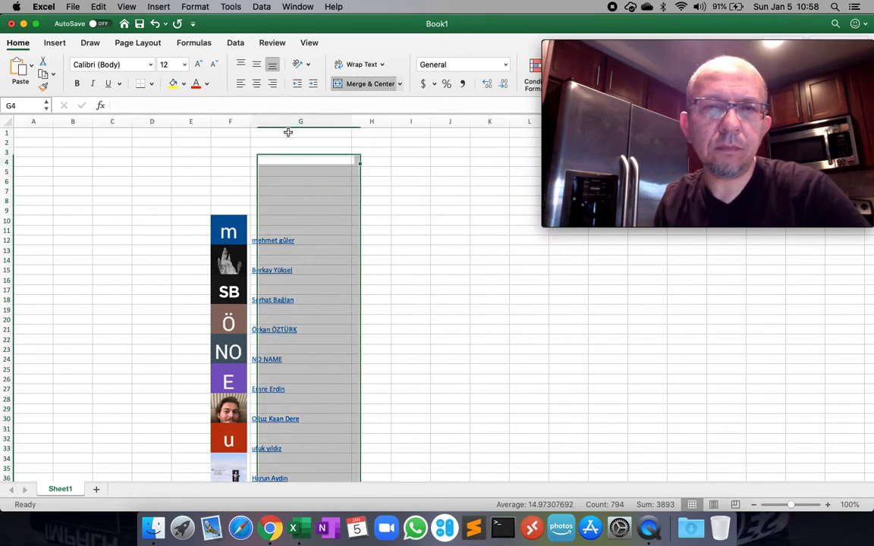
left_click(300, 123)
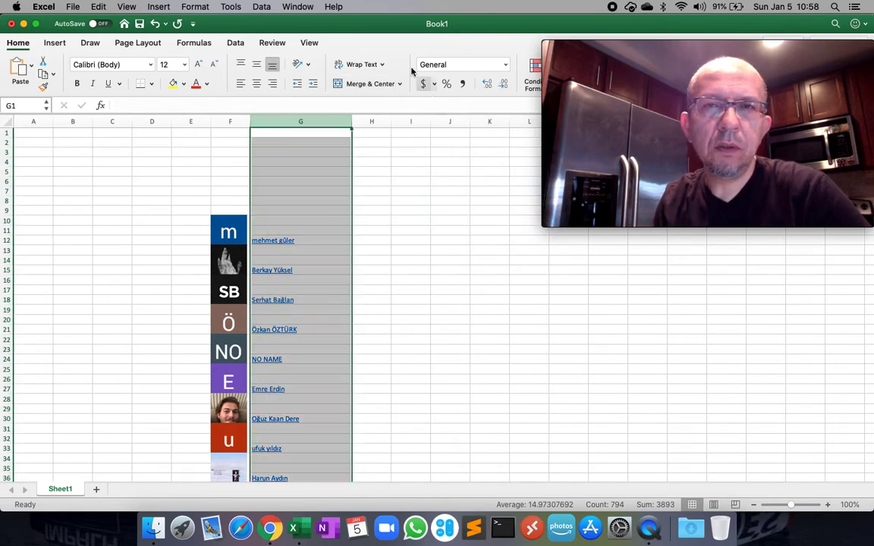
left_click(236, 44)
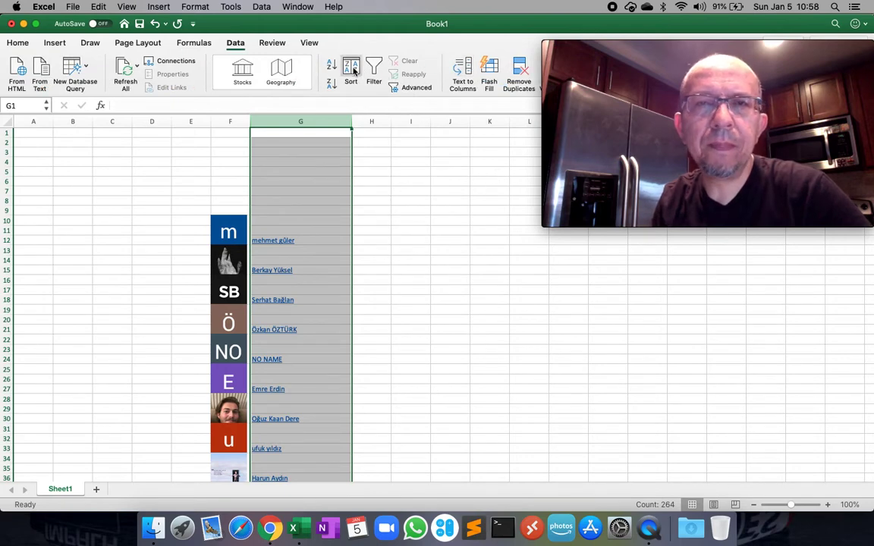
left_click(352, 71)
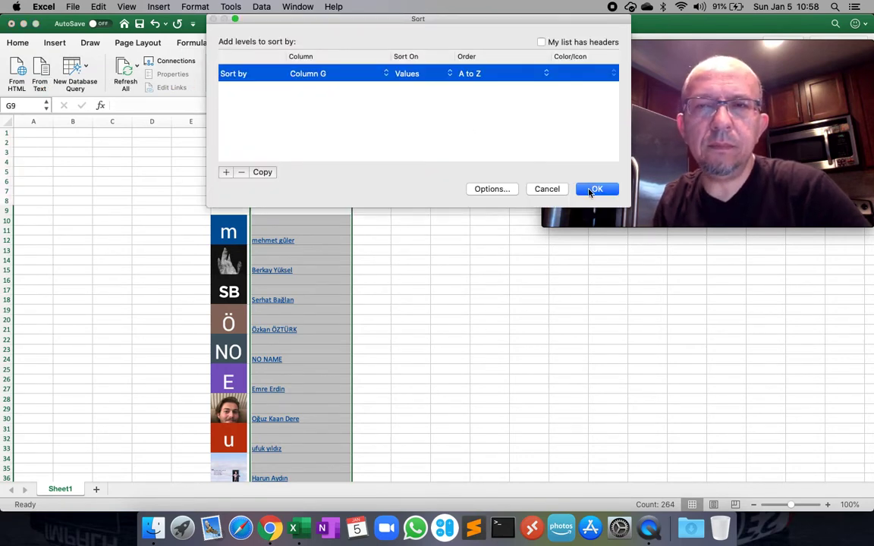
left_click(596, 190)
left_click(420, 263)
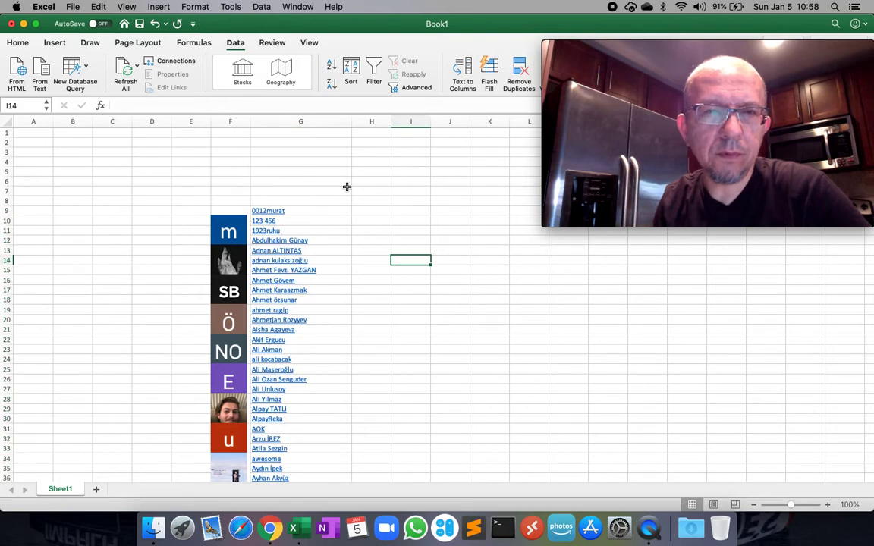
left_click(345, 191)
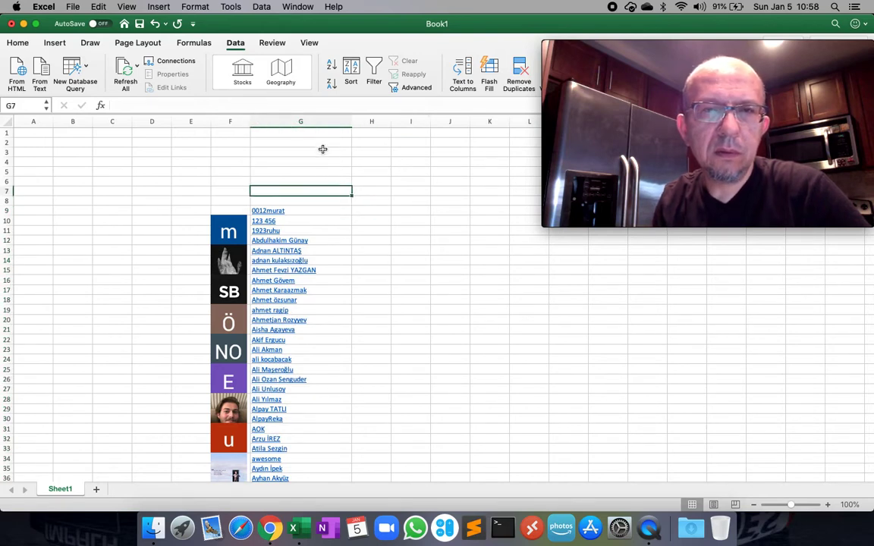
left_click(336, 203)
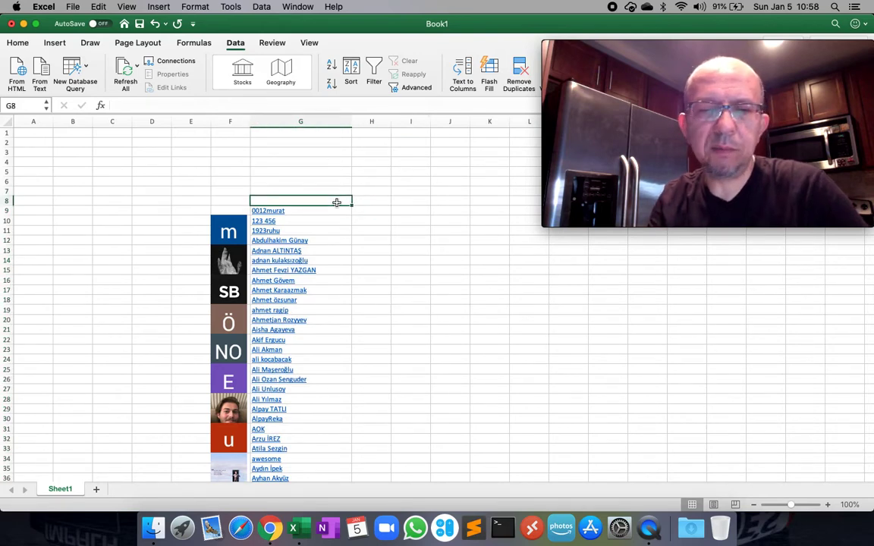
key("Down")
key("shift+Down")
key("shift+Down")
key("shift+Down")
key("shift+Down")
key("shift+Down")
key("shift+Down")
key("shift+Down")
key("shift+Down")
key("shift+Down")
key("shift+Down")
key("shift+Down")
key("shift+Down")
key("shift+Down")
key("shift+Down")
key("shift+Down")
key("shift+Down")
key("shift+Down")
key("shift+Down")
key("shift+Down")
key("shift+Down")
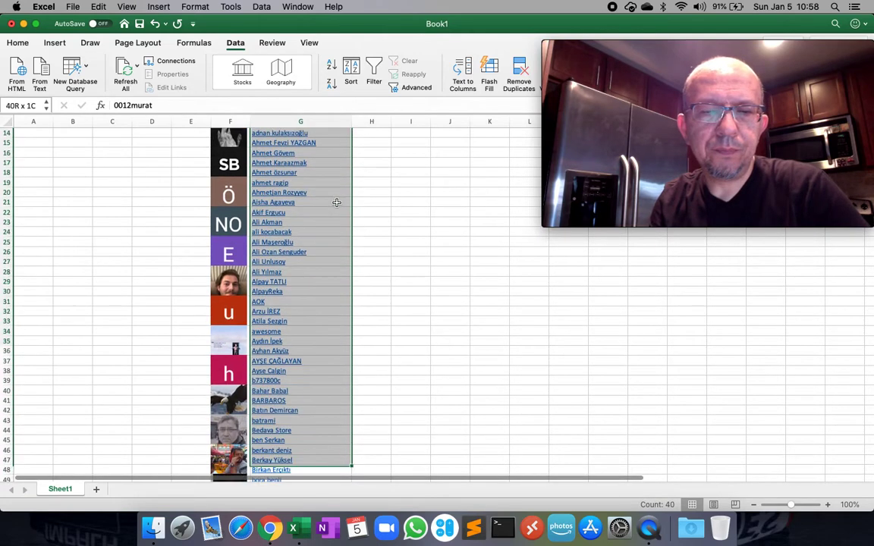
key("shift+Down")
key("shift+Down")
key("shift+Down")
key("shift+Down")
key("shift+Down")
key("shift+Down")
key("shift+Down")
key("shift+Down")
key("shift+Down")
key("shift+Down")
key("shift+Down")
key("shift+Down")
key("shift+Down")
key("shift+Down")
key("shift+Down")
key("shift+Down")
key("shift+Down")
key("shift+Down")
key("shift+Down")
key("shift+Down")
key("shift+Up")
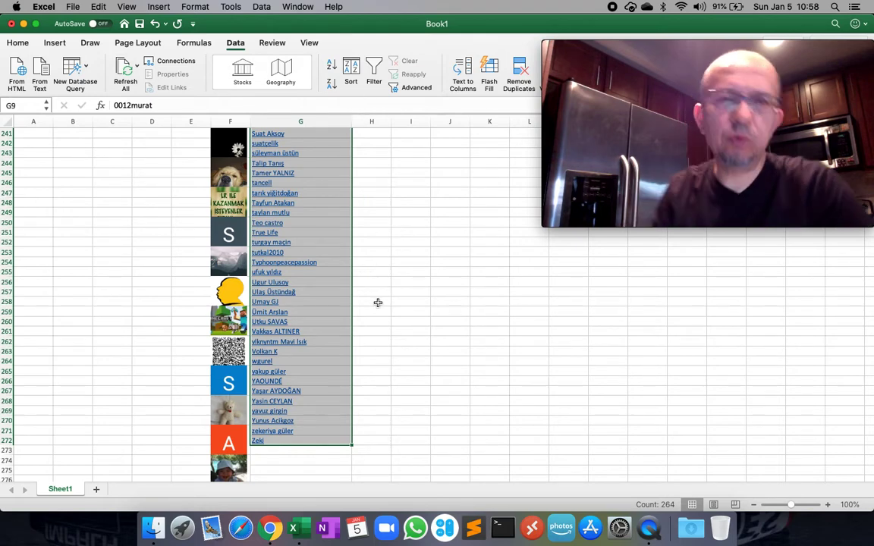
left_click(463, 244)
key("Up")
key("Up")
key("Up")
key("Up")
key("Up")
key("Up")
key("Up")
key("Up")
key("Up")
key("Up")
key("Up")
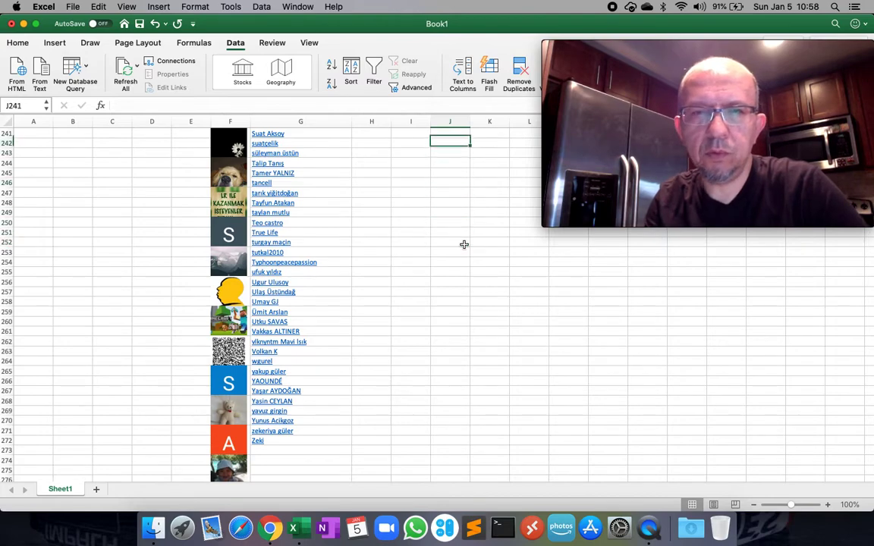
key("Up")
key("Up")
key("Up")
key("Up")
key("Up")
key("Up")
key("Up")
key("Up")
key("Up")
key("Up")
key("Up")
key("Up")
key("Up")
key("Up")
key("Up")
key("Up")
key("Up")
key("Up")
key("Up")
key("Up")
key("Up")
key("Up")
key("Up")
key("Up")
key("Up")
key("Up")
key("Up")
key("Up")
key("Up")
key("Up")
key("Up")
key("Up")
key("Up")
key("Up")
key("Up")
key("Up")
key("Up")
key("Up")
key("Up")
key("Up")
key("Up")
key("Up")
key("Up")
key("Up")
key("Up")
key("Up")
key("Up")
key("Up")
key("Up")
key("Up")
key("Up")
key("Up")
key("Up")
key("Up")
key("Up")
key("Up")
key("Up")
key("Up")
key("Up")
key("Up")
key("Up")
key("Up")
key("Up")
key("Up")
key("Up")
key("Up")
key("Up")
key("Up")
key("Up")
key("Up")
key("Up")
key("Up")
key("Up")
key("Up")
key("Up")
key("Up")
key("Up")
key("Up")
key("Up")
key("Up")
key("Up")
key("Up")
key("Up")
key("Up")
key("Up")
key("Up")
key("Up")
key("Up")
key("Up")
key("Up")
key("Up")
key("Up")
key("Up")
key("Up")
key("Up")
key("Up")
key("Up")
key("Up")
key("Up")
key("Up")
Type the numbers 1 through 9 down column H starting at H9.
key("Left")
key("Left")
key("Left")
key("Left")
key("Left")
key("Down")
key("Down")
key("Down")
key("Down")
key("Right")
key("Right")
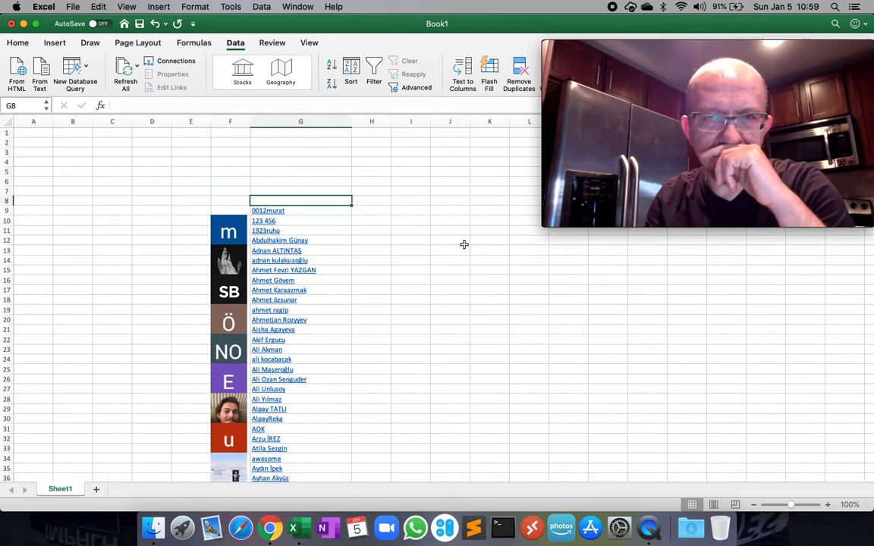
key("Right")
key("Right")
key("Left")
key("Down")
type("1 2 3 4 5 6")
key("Return")
type("7")
key("Return")
type("8")
key("Return")
type("9")
key("Return")
Correct the mistyped value in H18 so it reads 10.
type("1")
key("Up")
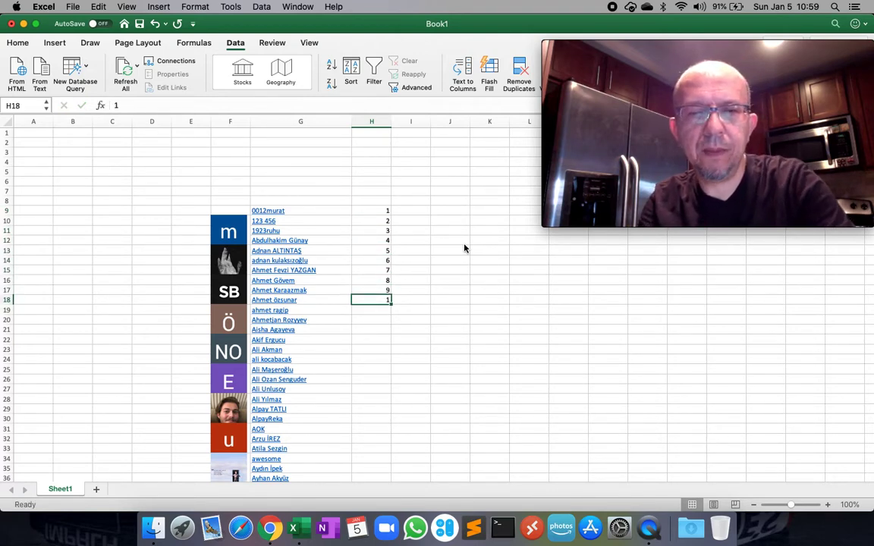
key("BackSpace")
type("10")
key("Up")
key("Up")
key("Up")
key("Up")
key("Up")
key("Up")
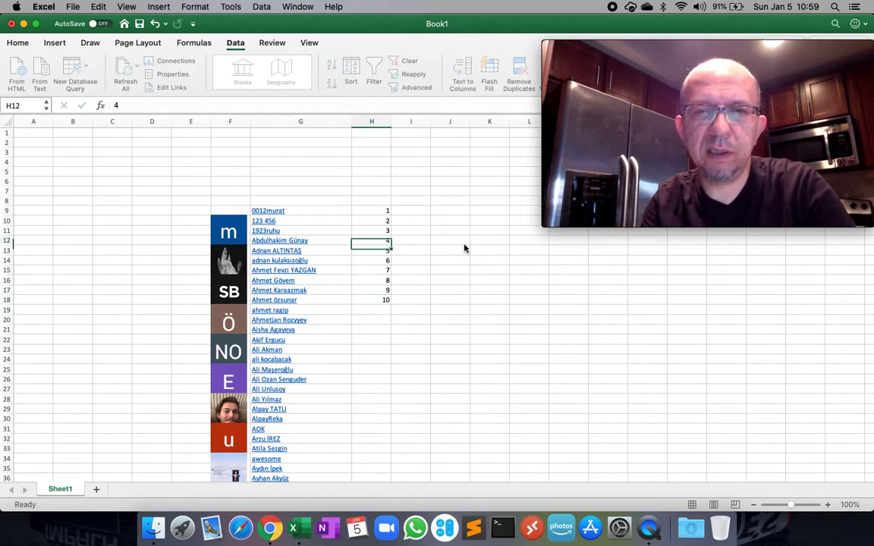
key("Up")
key("Up")
key("Up")
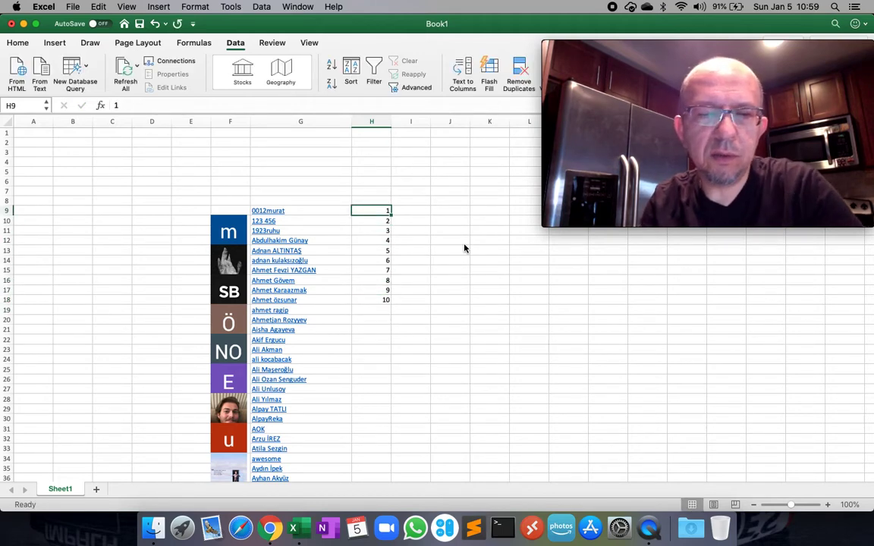
Fill the series from H9:H10 down to H26 to number subscribers 1–18, then return to YouTube.
key("shift+Down")
left_click_drag(390, 226, 391, 383)
left_click(411, 360)
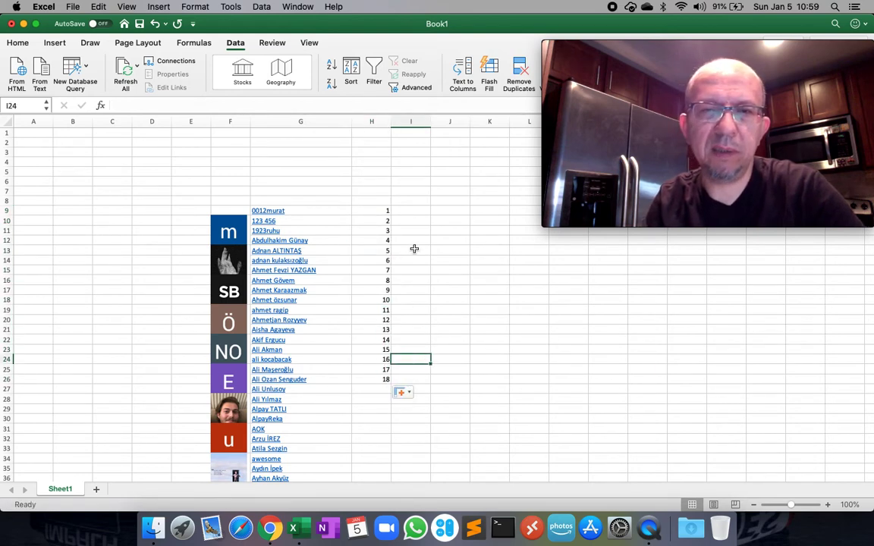
left_click(401, 158)
left_click(410, 230)
left_click(387, 211)
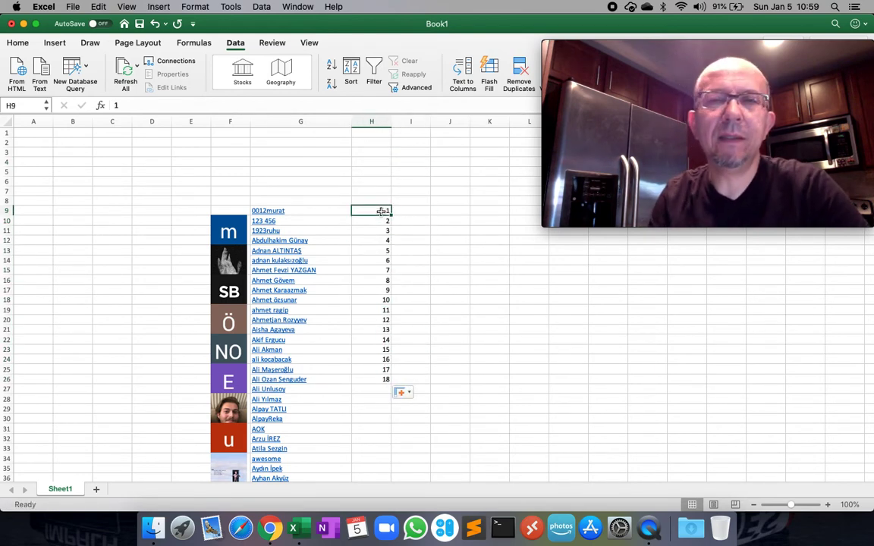
left_click(406, 242)
left_click(382, 176)
left_click(409, 230)
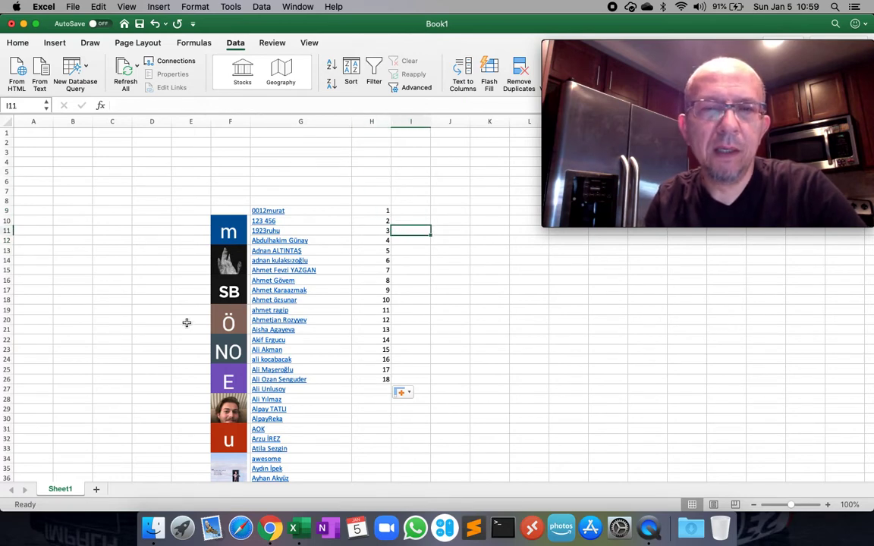
left_click(271, 528)
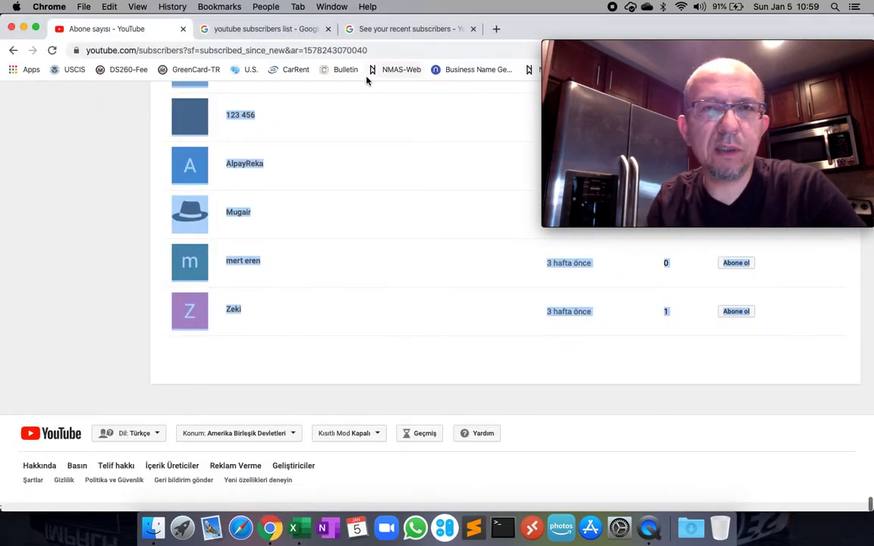
Go back to YouTube Studio and open the Videolar page.
left_click(86, 172)
scroll(96, 240, "up", 20)
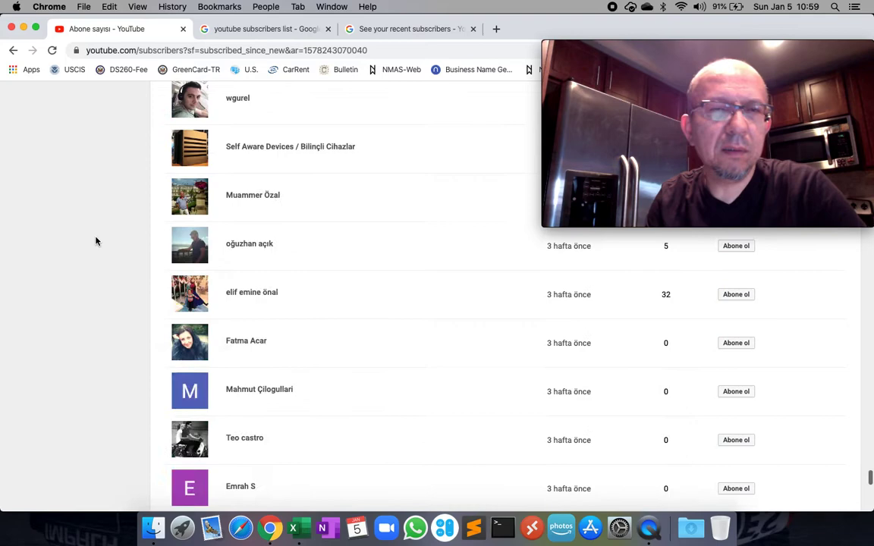
scroll(96, 241, "up", 15)
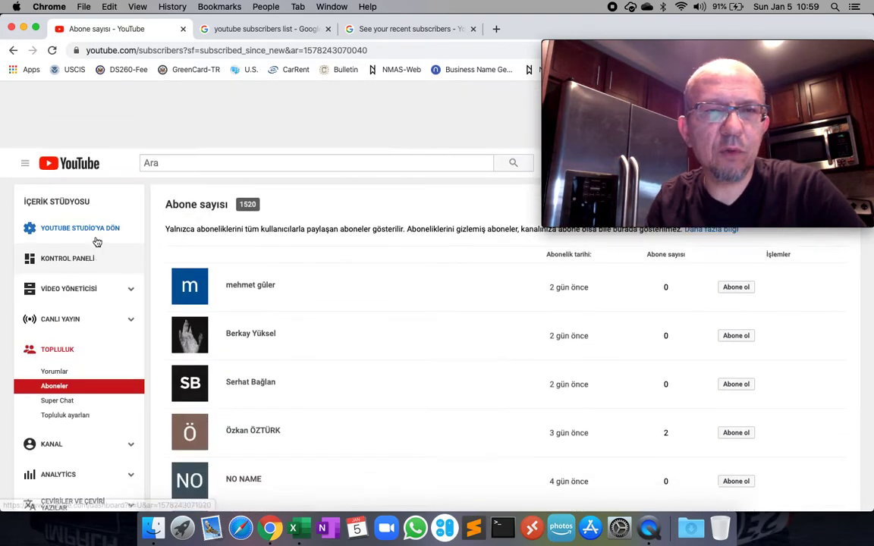
left_click(82, 163)
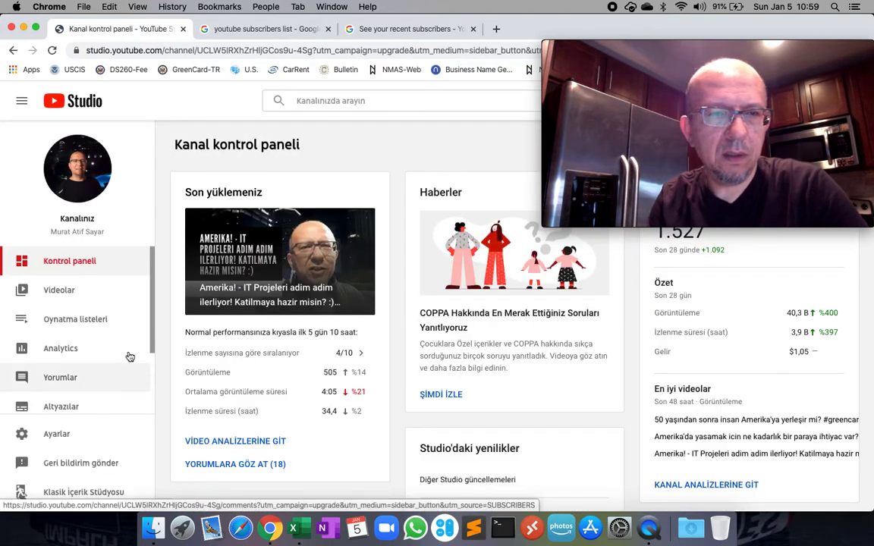
left_click(58, 291)
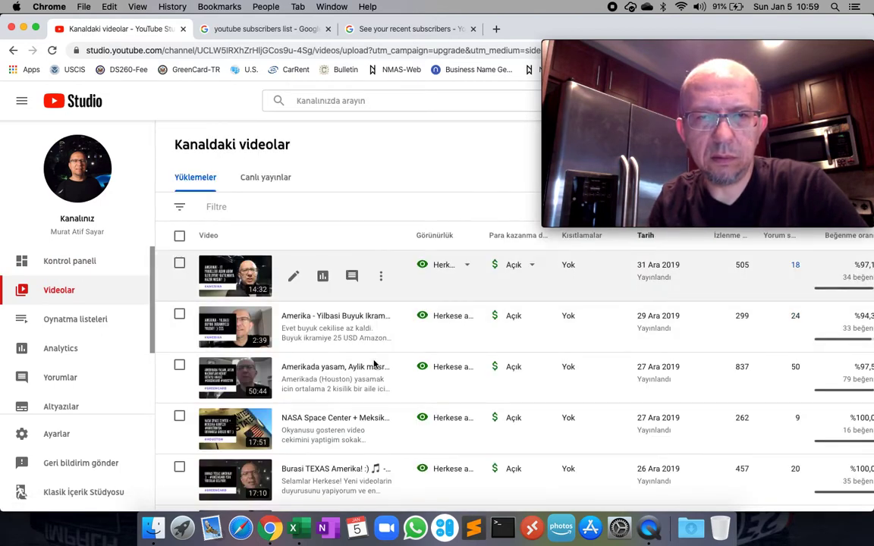
Scroll through the uploaded videos, reviewing each one's visibility, date, views and comments.
scroll(374, 365, "down", 4)
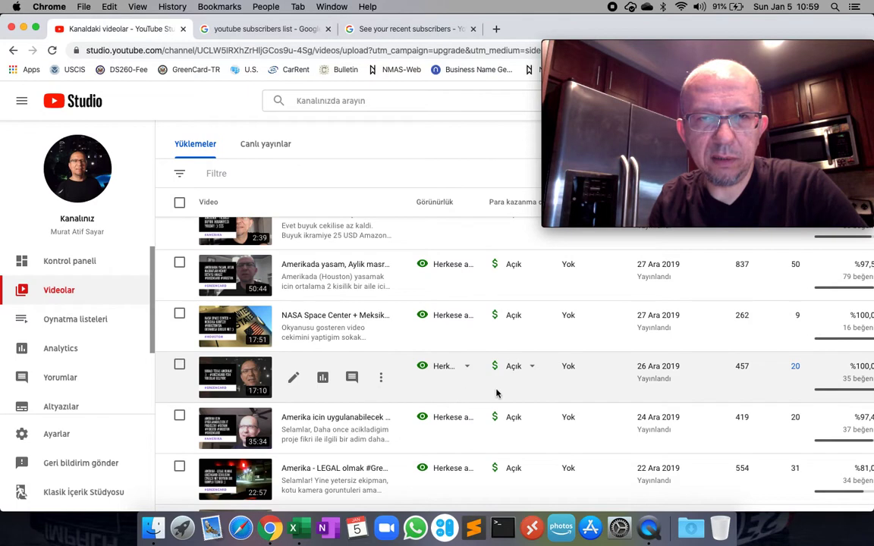
scroll(600, 356, "down", 2)
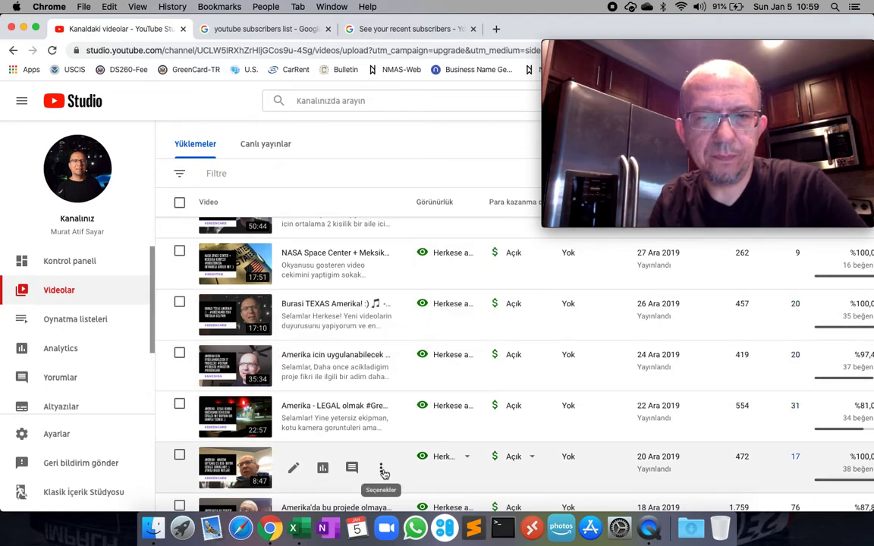
scroll(452, 384, "down", 3)
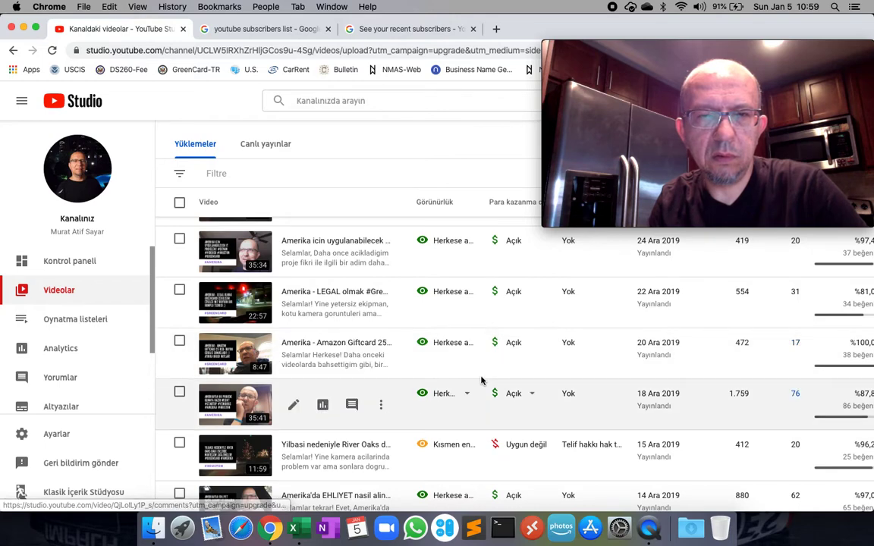
scroll(484, 381, "down", 5)
scroll(484, 379, "down", 3)
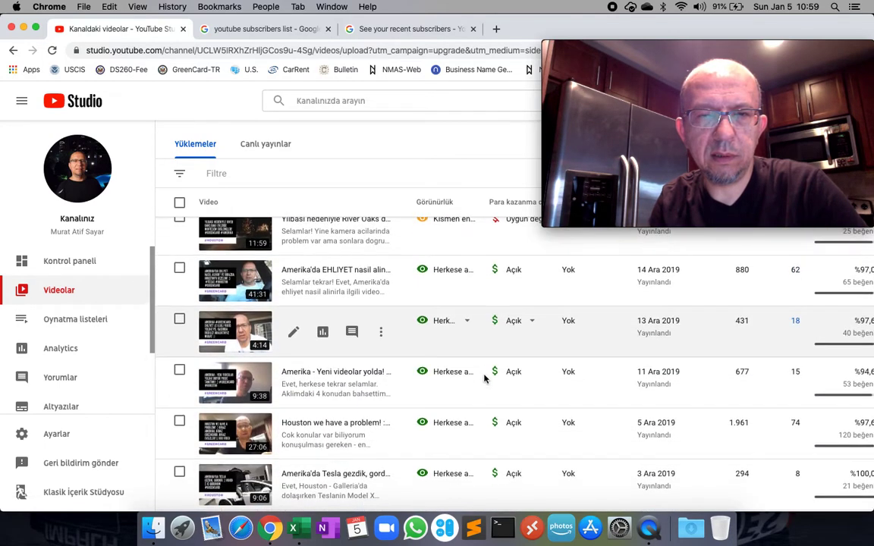
scroll(484, 379, "down", 4)
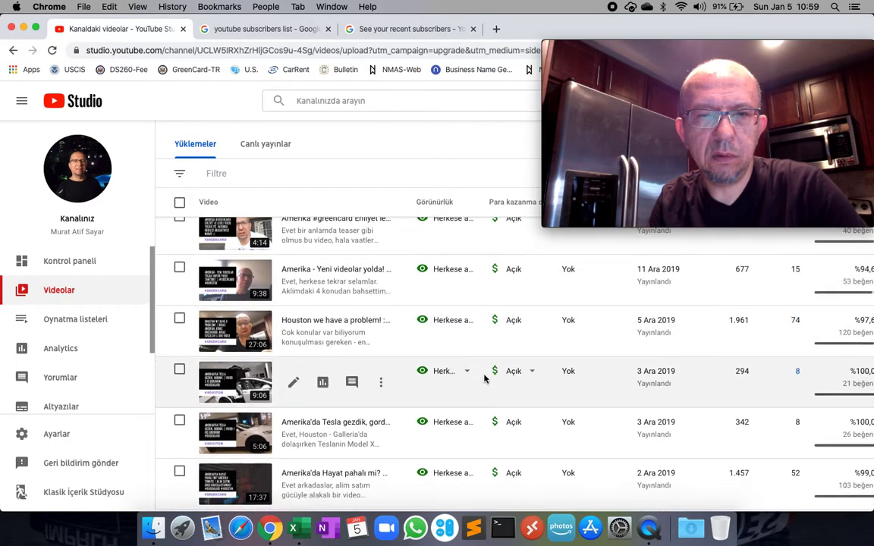
scroll(484, 379, "down", 2)
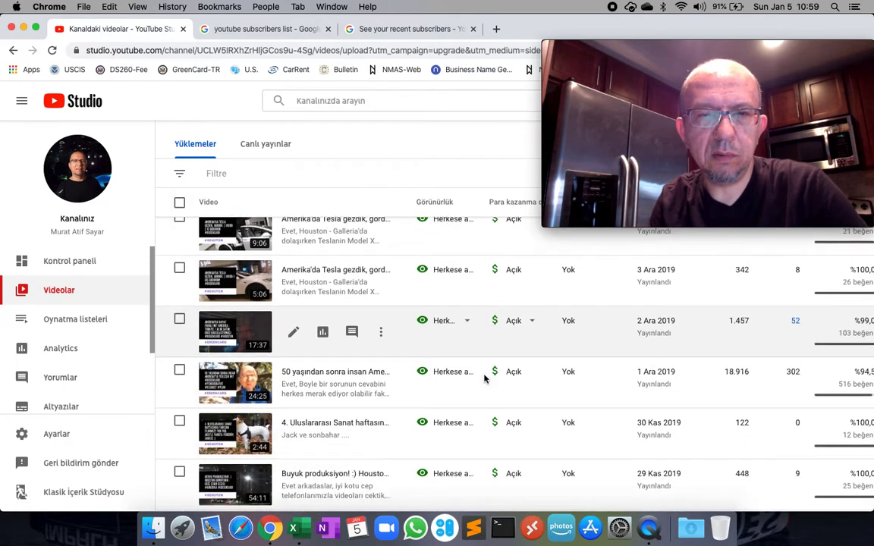
scroll(483, 379, "up", 4)
scroll(484, 379, "up", 2)
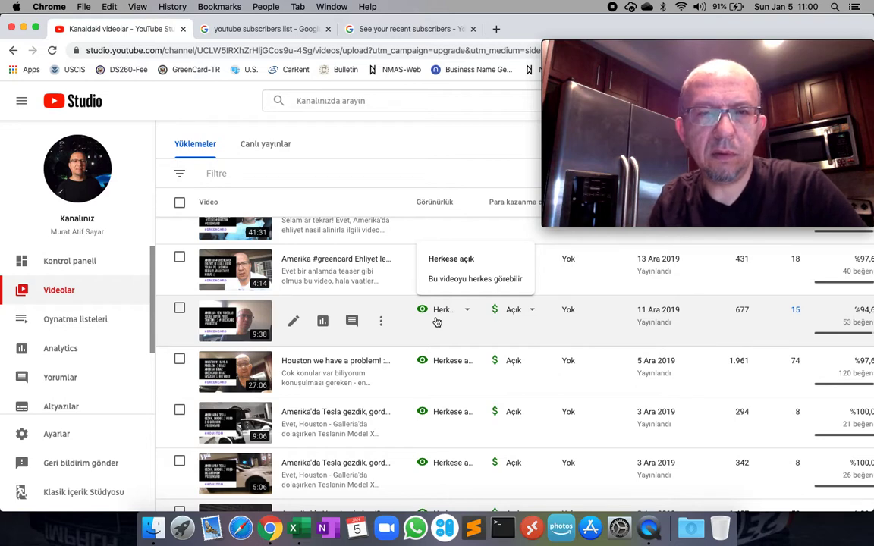
scroll(437, 322, "up", 4)
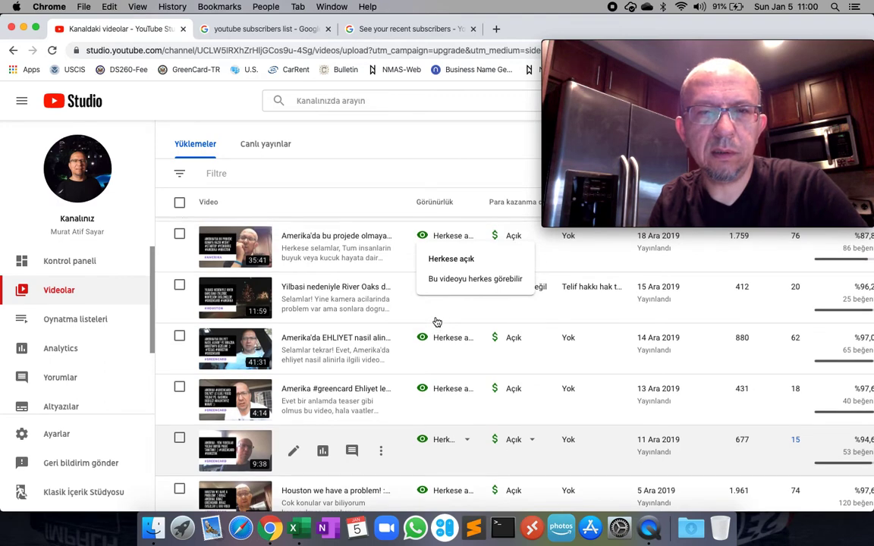
scroll(436, 322, "up", 2)
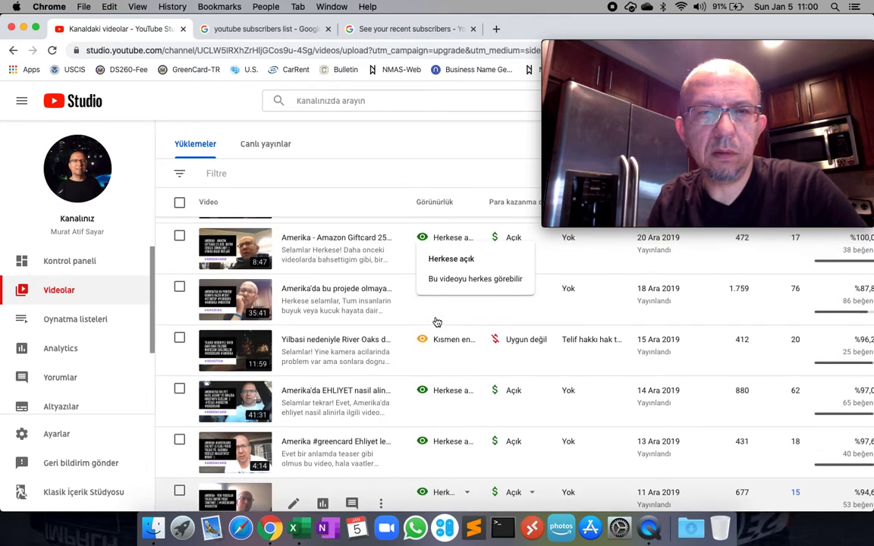
scroll(436, 323, "up", 2)
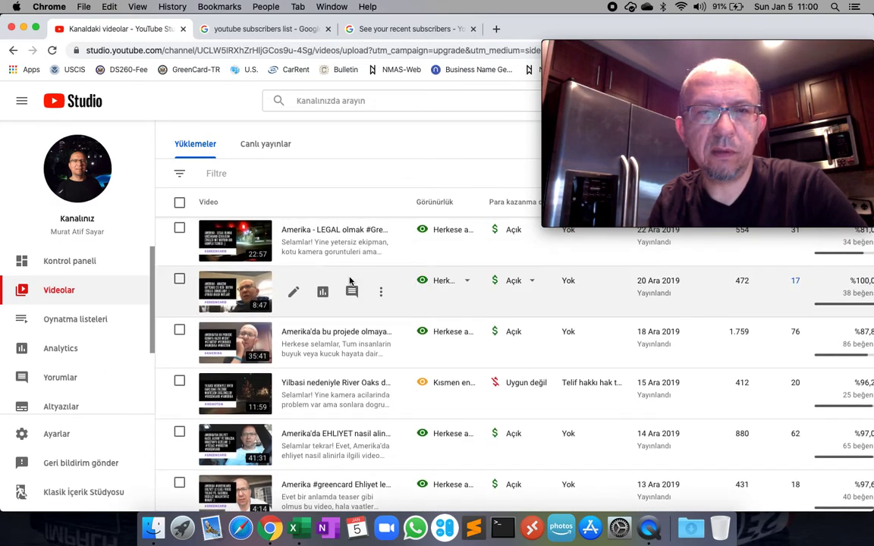
Copy =INDEX($A:$A,RANDBETWEEN(1,COUNTA($A:$A)),1) from the Amazon Giftcard video description into Excel cell J9.
left_click(260, 282)
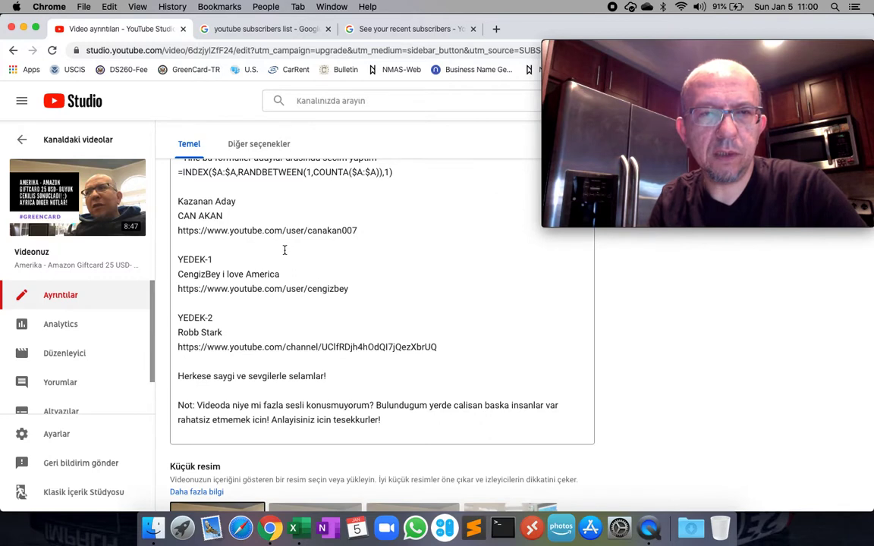
left_click(277, 242)
scroll(302, 238, "up", 3)
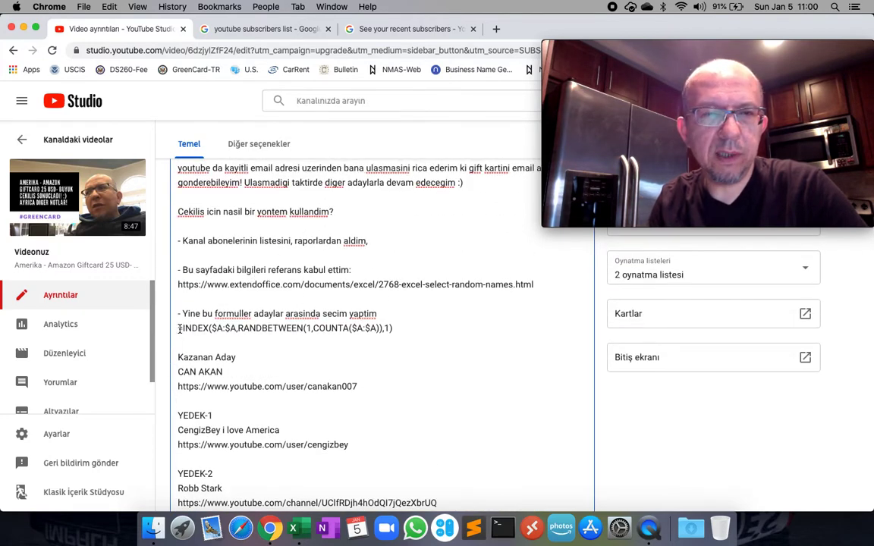
left_click_drag(206, 326, 399, 327)
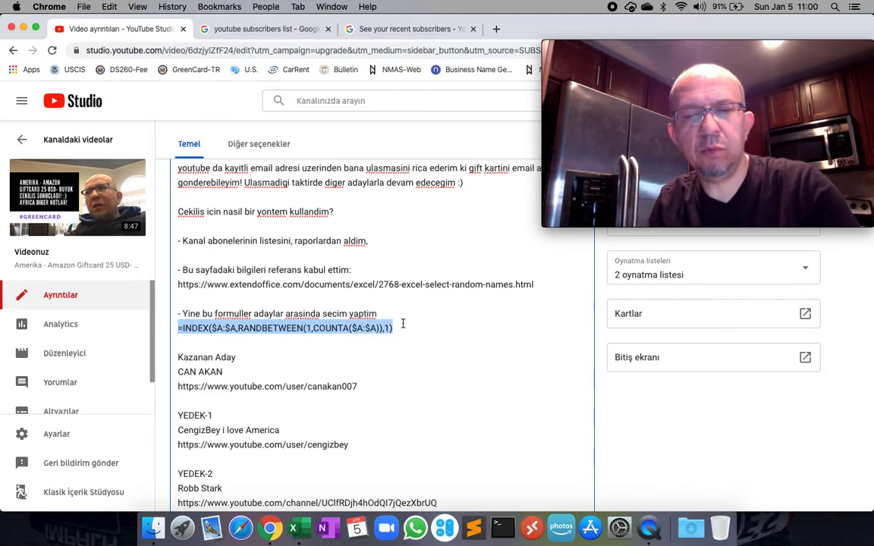
left_click(295, 528)
left_click(439, 211)
type("=INDEX(SA:SA,RANDBETWEEN(1,COUNTA(SA:SA)),1)")
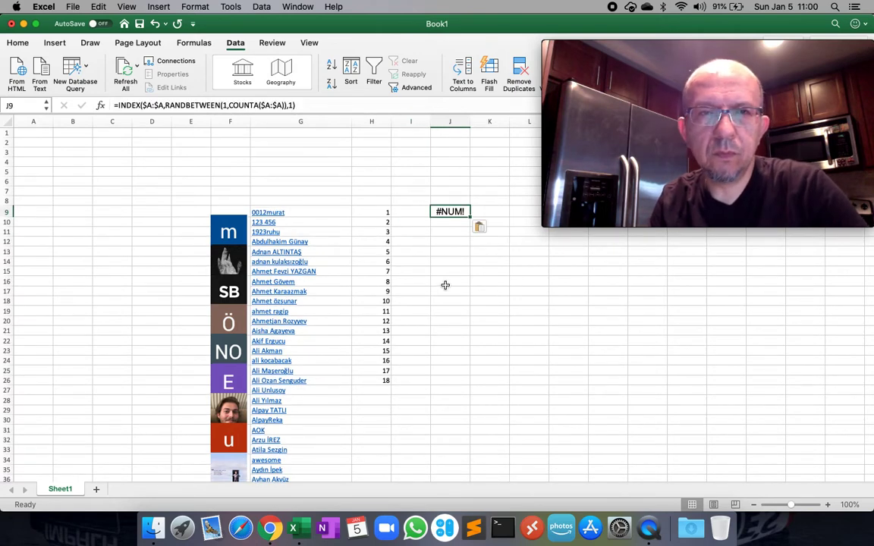
Change the INDEX lookup range in J9's formula from $A:$A to $H:$H.
left_click(445, 281)
left_click(448, 201)
left_click(448, 213)
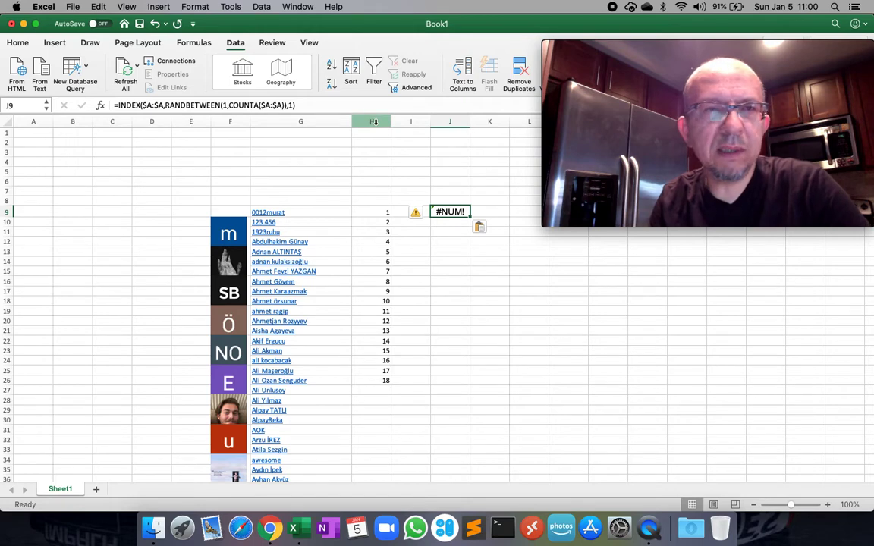
left_click(155, 105)
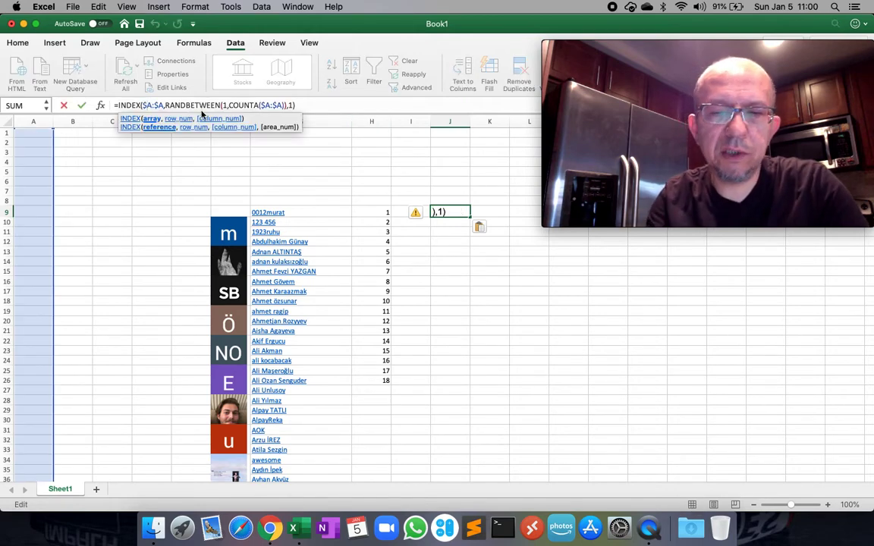
type("H")
key("Delete")
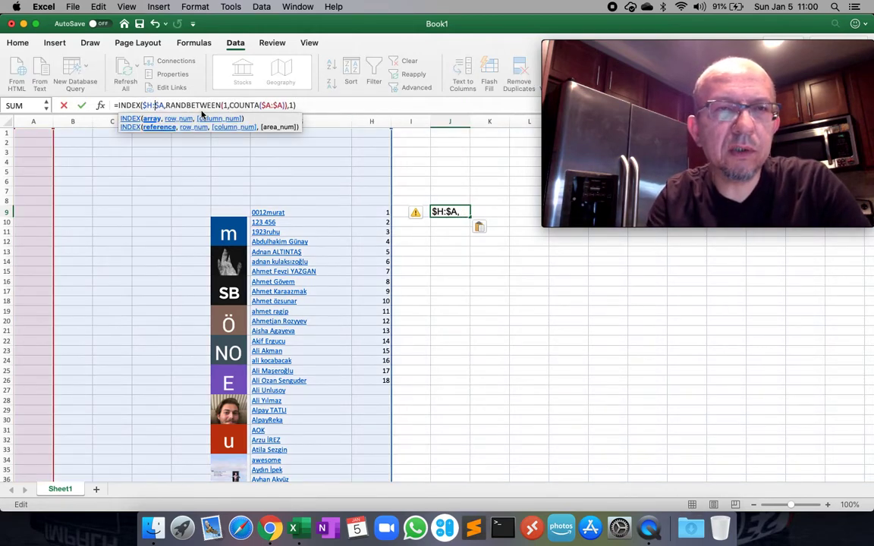
type("H")
key("Delete")
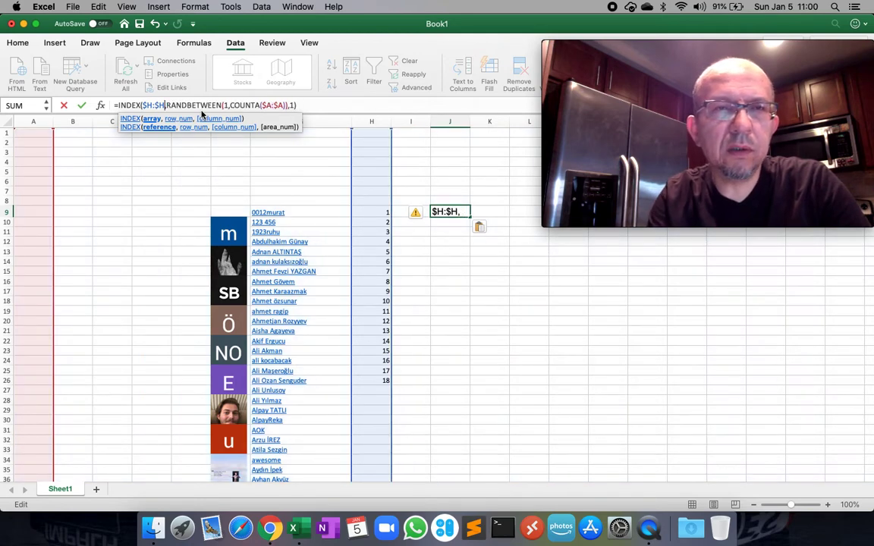
Point COUNTA at $H:$H as well, commit the formula, and recalculate with F9.
key("Right")
key("Right")
key("Right")
key("Right")
key("Right")
key("Right")
key("Right")
key("Right")
key("Right")
key("Right")
key("Right")
key("Right")
key("Right")
key("Right")
key("Right")
key("Right")
key("Right")
key("Right")
key("Right")
key("Right")
type("H")
key("Delete")
key("Right")
key("Right")
type("H")
key("Delete")
key("Return")
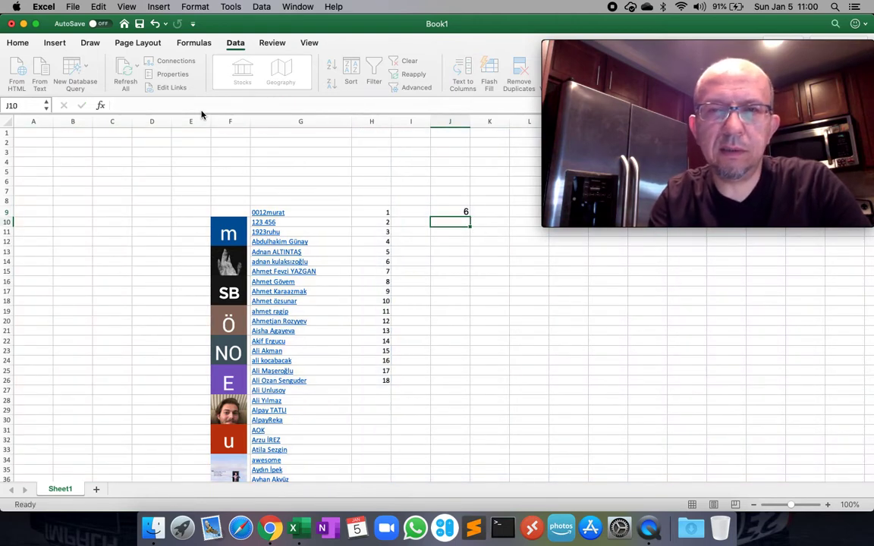
key("Up")
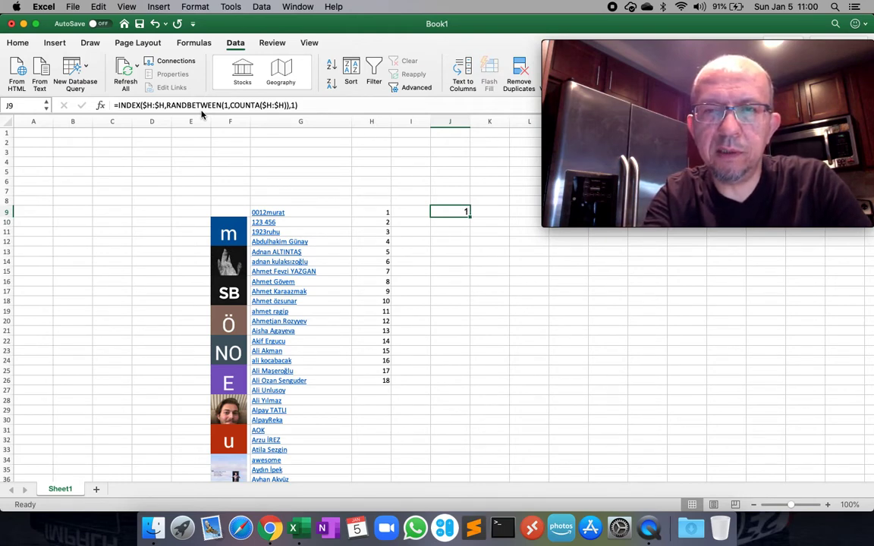
key("F9")
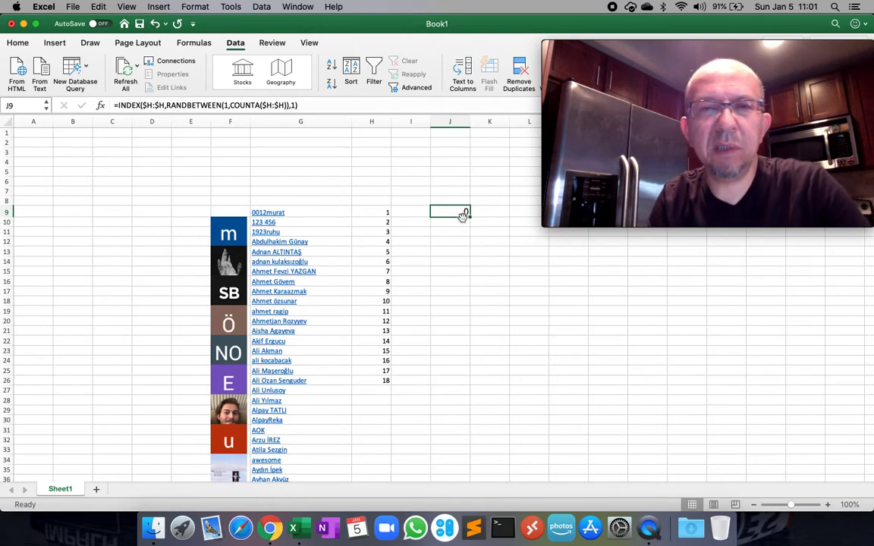
left_click(449, 260)
Delete the numbering column H.
left_click(375, 121)
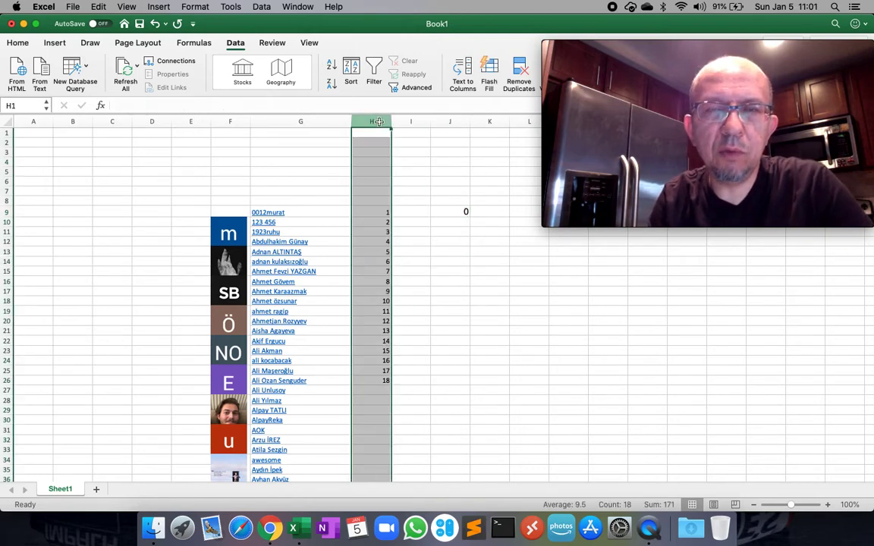
right_click(380, 125)
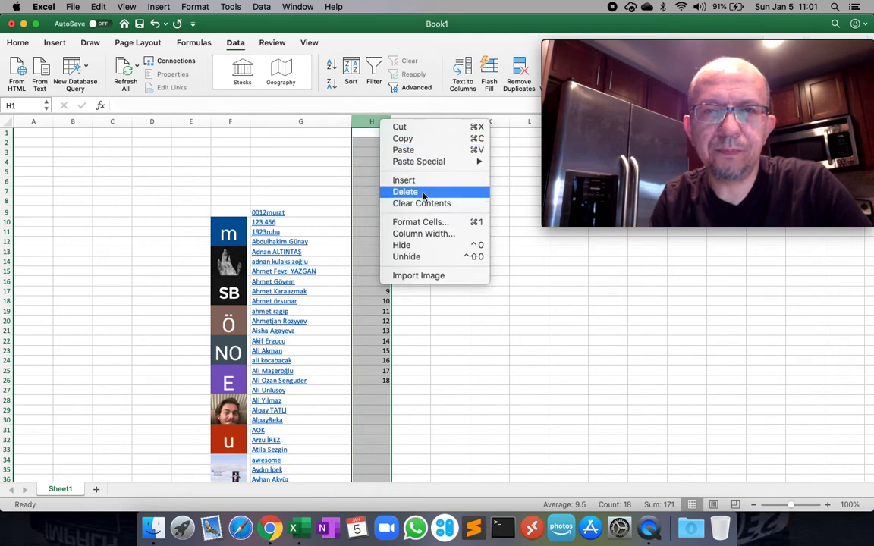
left_click(332, 183)
left_click(409, 248)
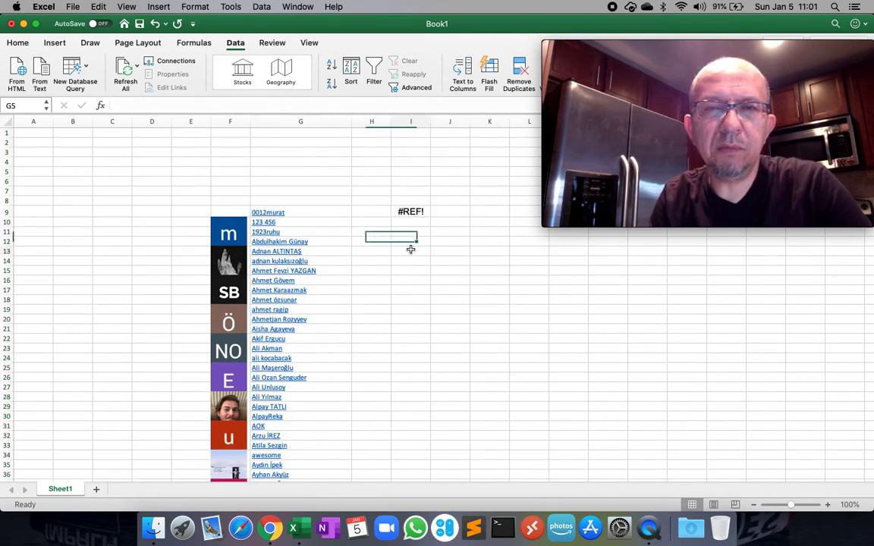
left_click(410, 212)
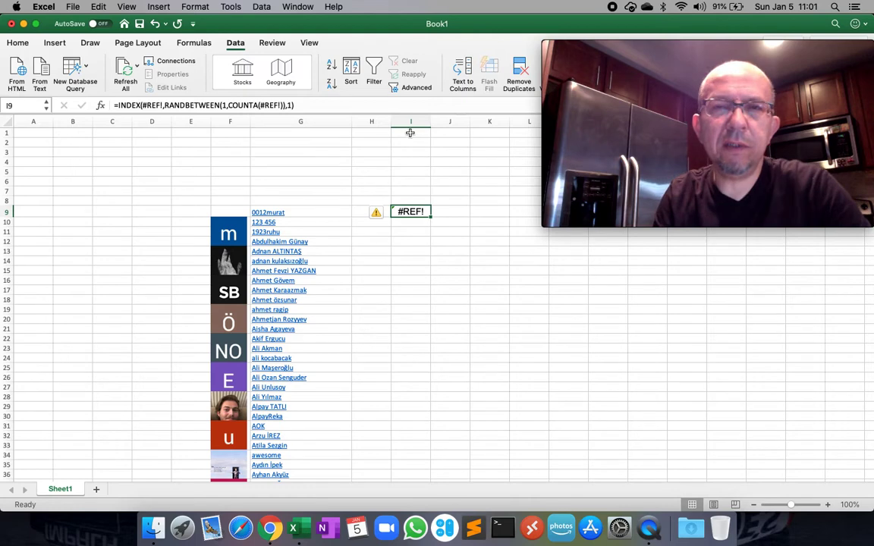
Delete the empty columns B through D.
left_click_drag(73, 121, 152, 120)
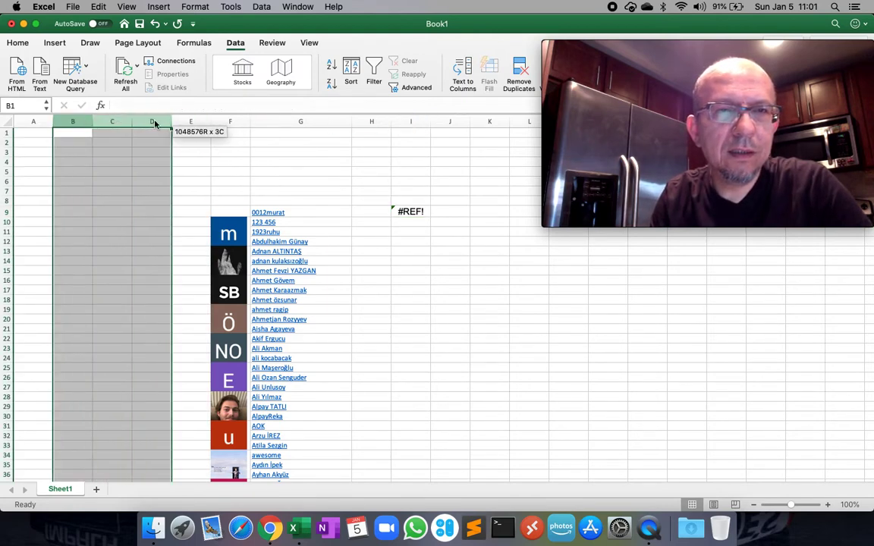
right_click(154, 121)
left_click(182, 191)
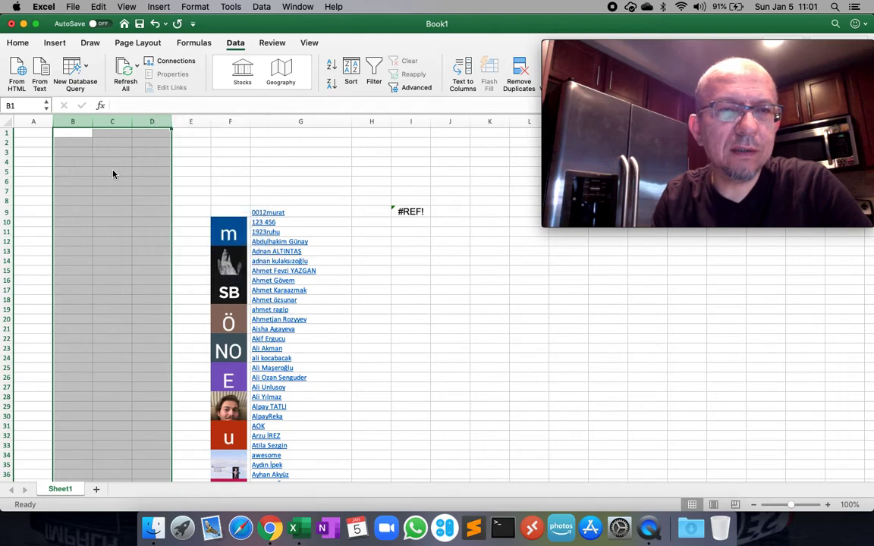
left_click(193, 152)
left_click(273, 282)
left_click_drag(273, 282, 253, 212)
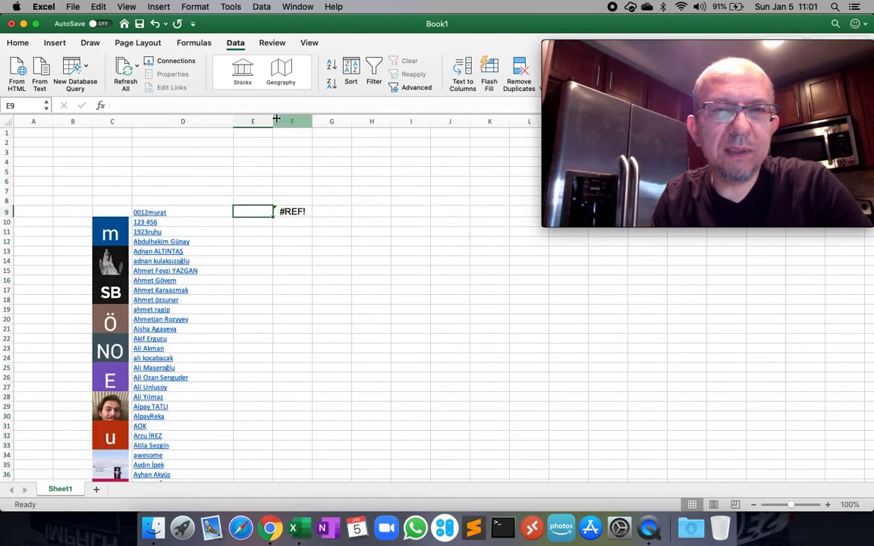
left_click(252, 122)
left_click(306, 155)
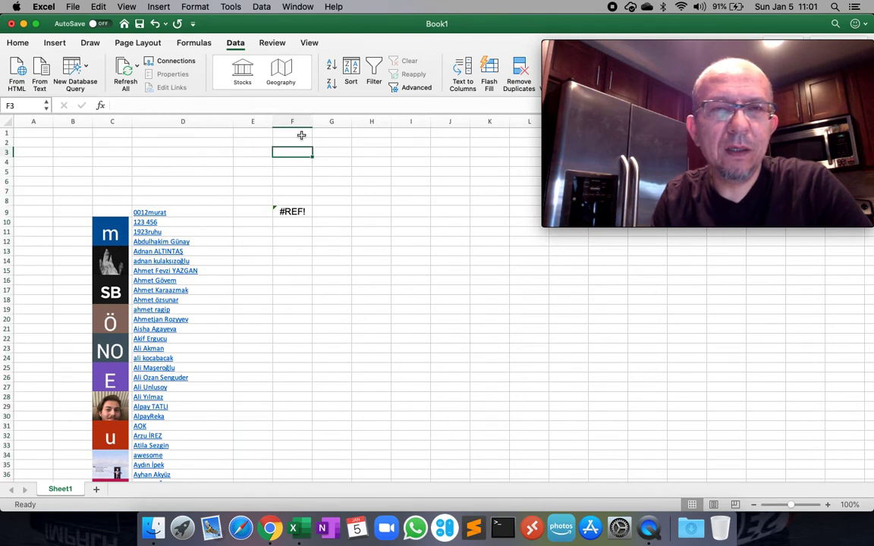
Widen column F, which holds the #REF! formula in F9.
left_click(281, 207)
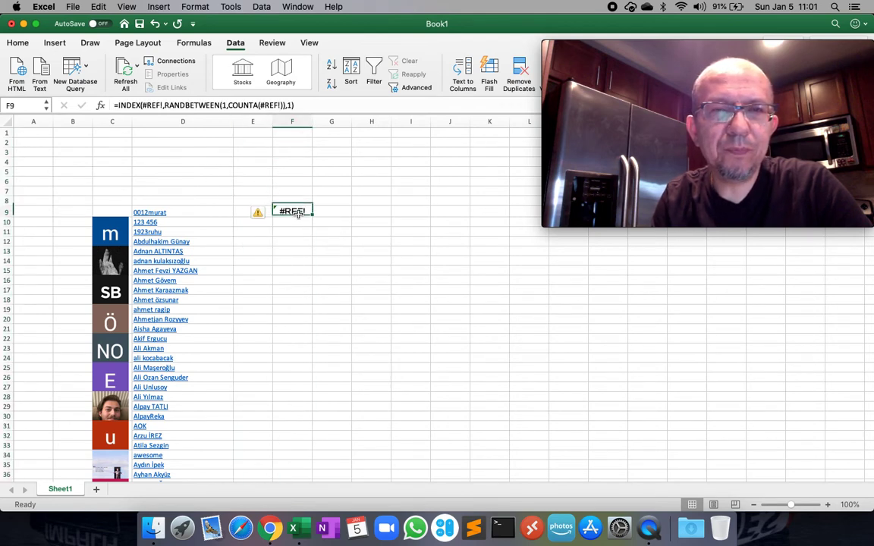
left_click_drag(312, 121, 412, 123)
left_click(328, 271)
left_click(275, 209)
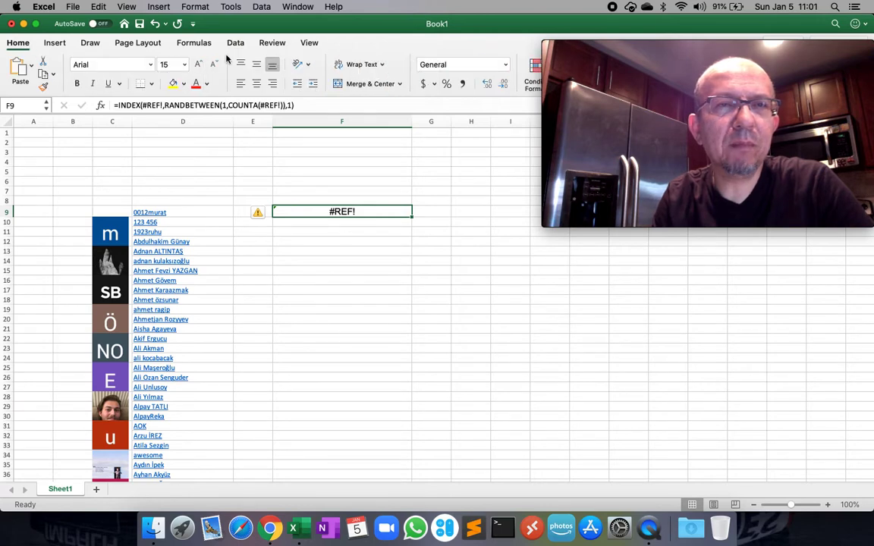
Enlarge the F9 result to 22-point text and widen column F further.
left_click(197, 66)
left_click(197, 65)
left_click(198, 66)
left_click(197, 66)
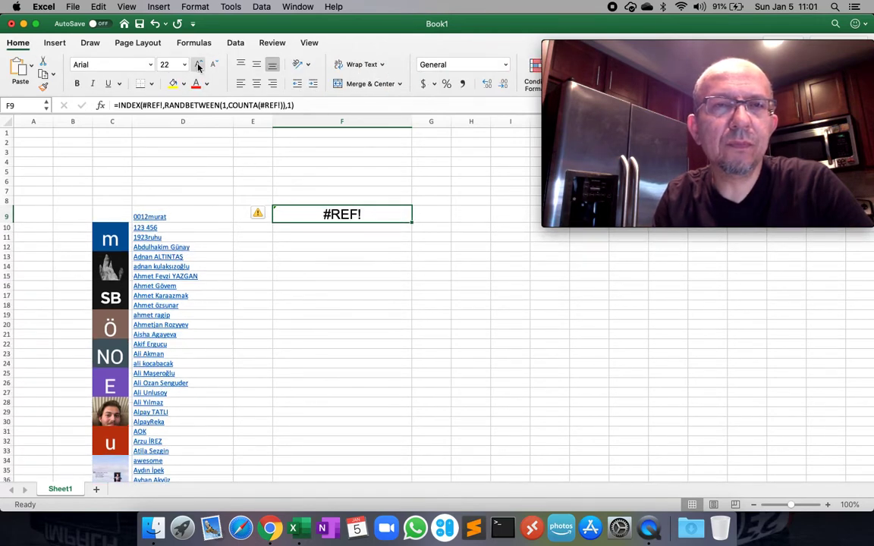
left_click(340, 302)
left_click(352, 144)
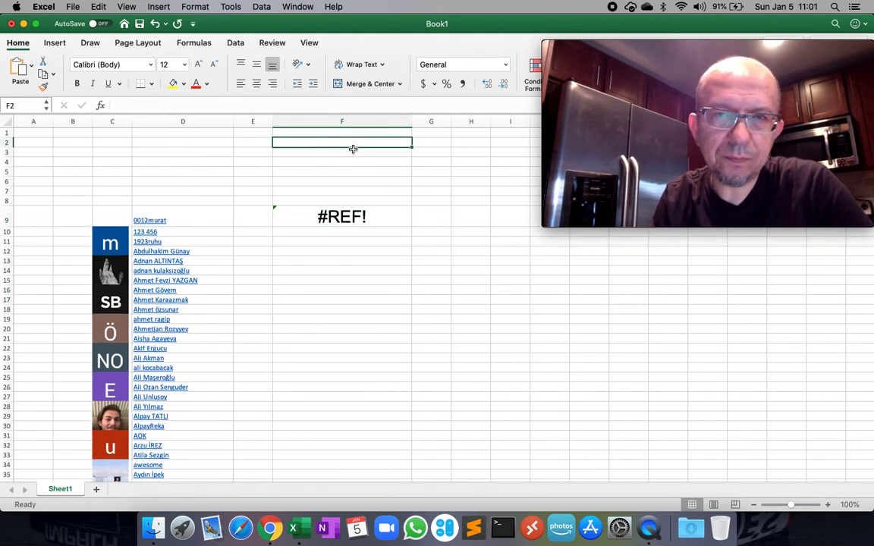
left_click_drag(412, 113, 460, 114)
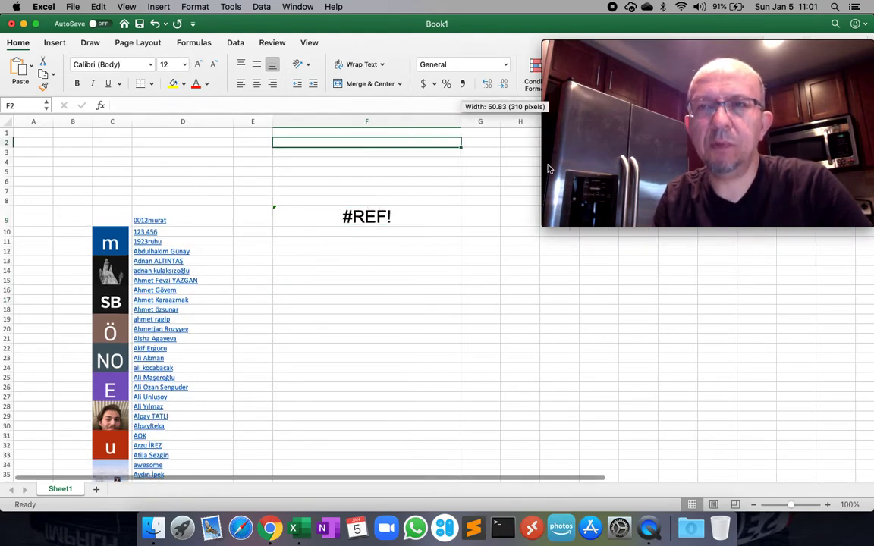
Narrow column E to a width of 7.50.
left_click(630, 103)
left_click_drag(542, 227, 466, 398)
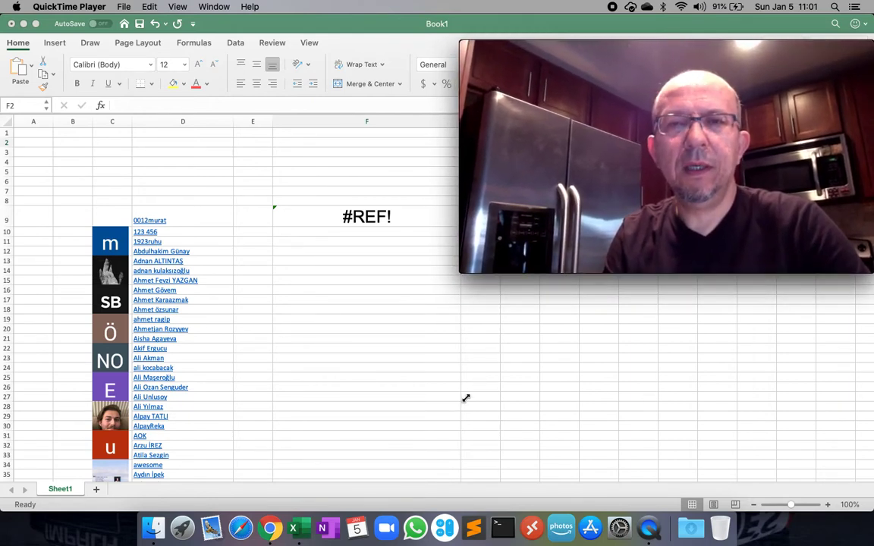
left_click_drag(661, 47, 662, 72)
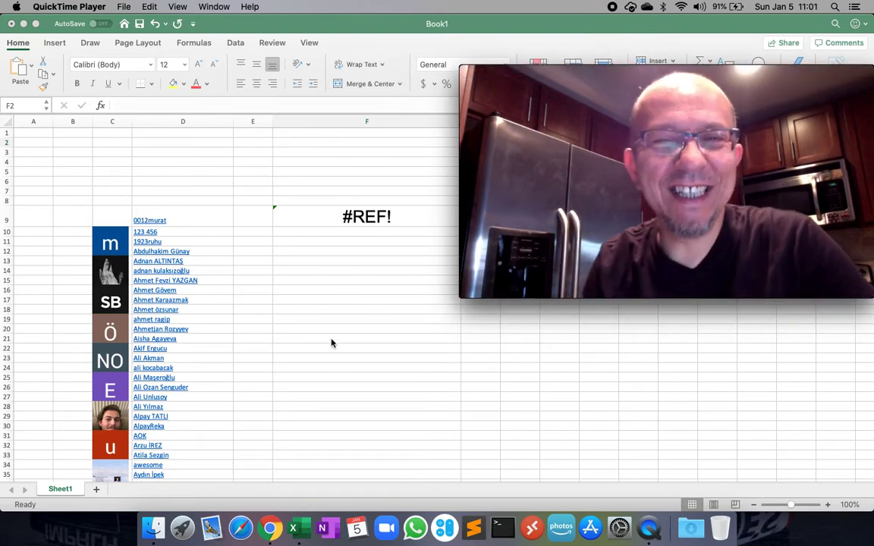
left_click(343, 191)
left_click_drag(273, 122, 253, 122)
left_click(353, 270)
left_click(308, 190)
left_click(332, 266)
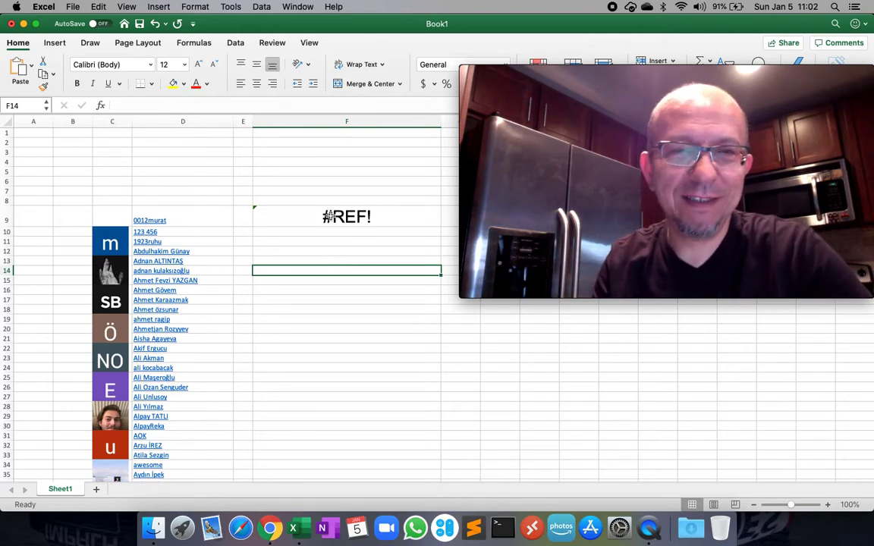
Cancel the F9 formula edit and undo to restore its earlier $A:$A column references.
left_click(330, 216)
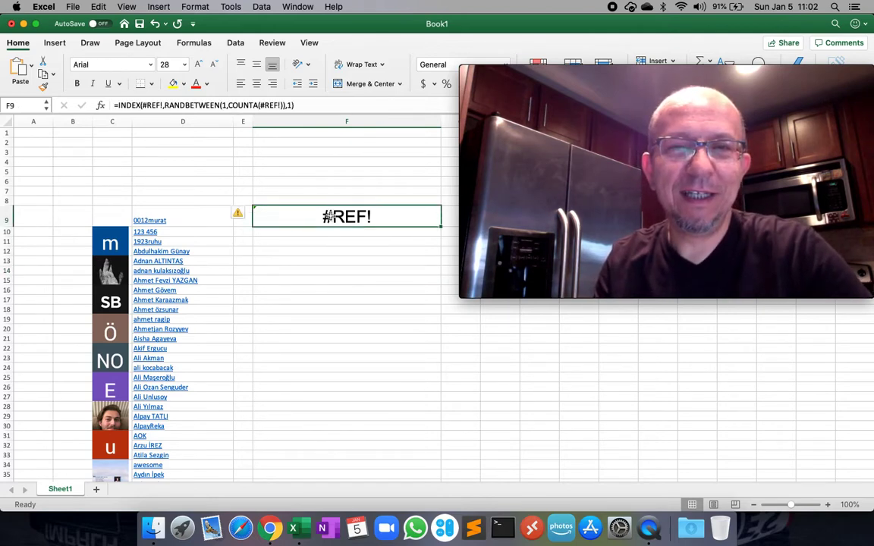
left_click(178, 104)
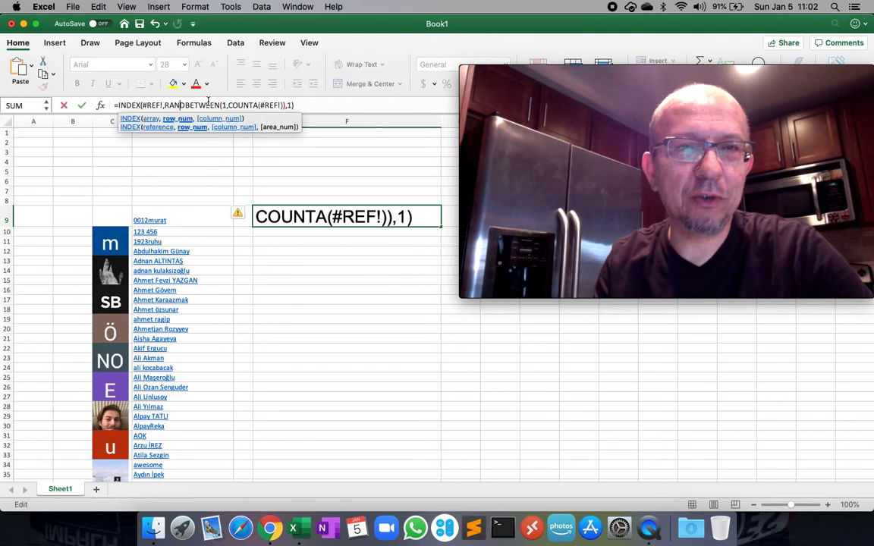
key("Left")
key("Left")
key("Left")
key("Left")
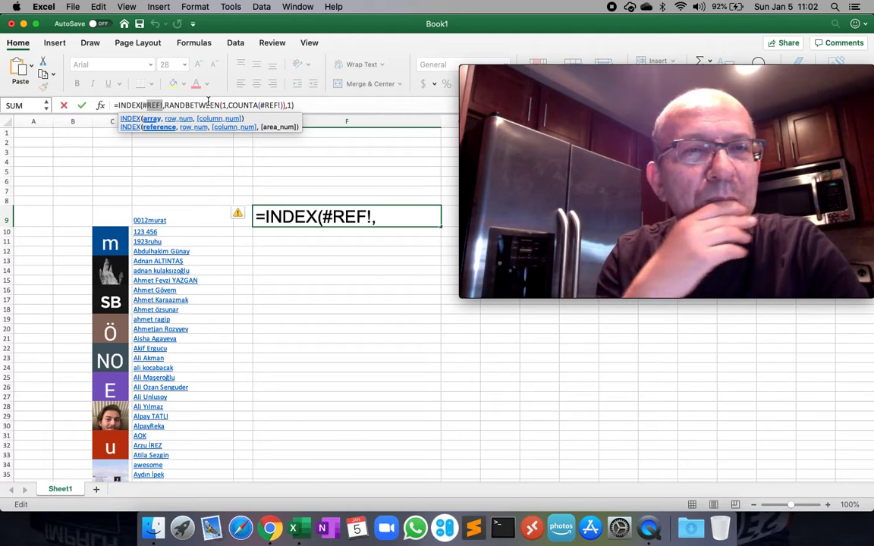
key("Escape")
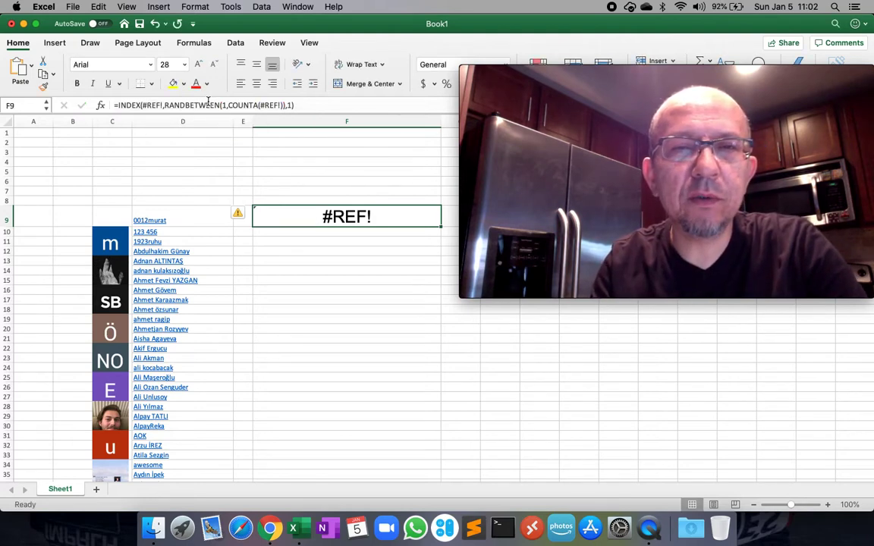
key("super+z")
key("super+z")
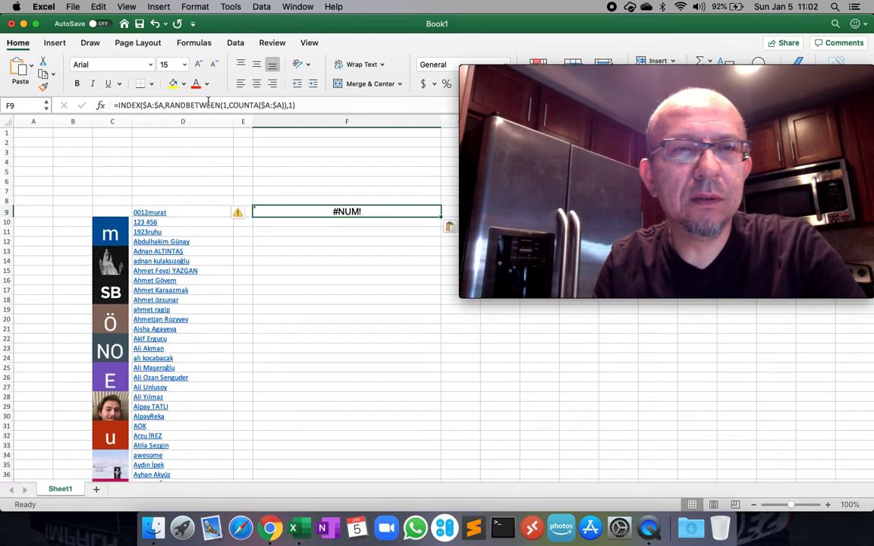
Correct $A$A to $A:$A in the F9 formula so it returns #NUM! instead of #REF!
left_click(266, 250)
left_click(293, 187)
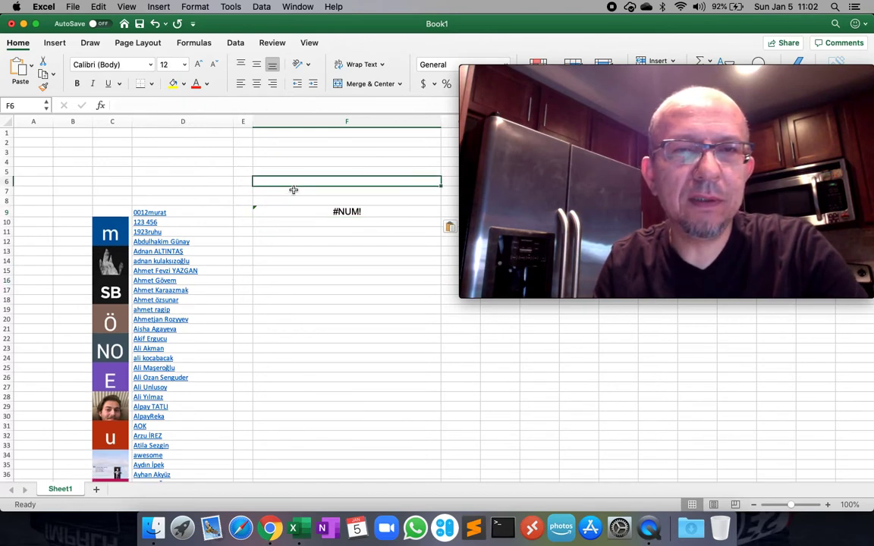
left_click(287, 215)
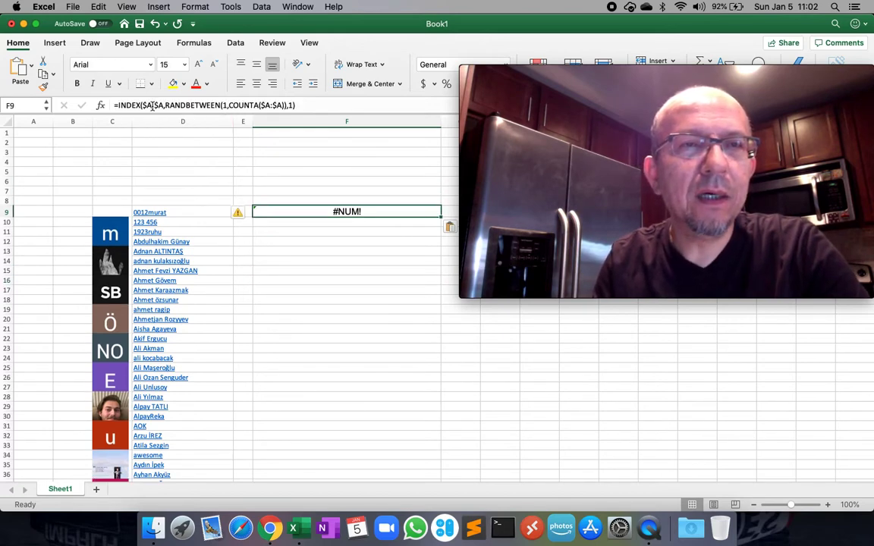
left_click(185, 107)
type(":")
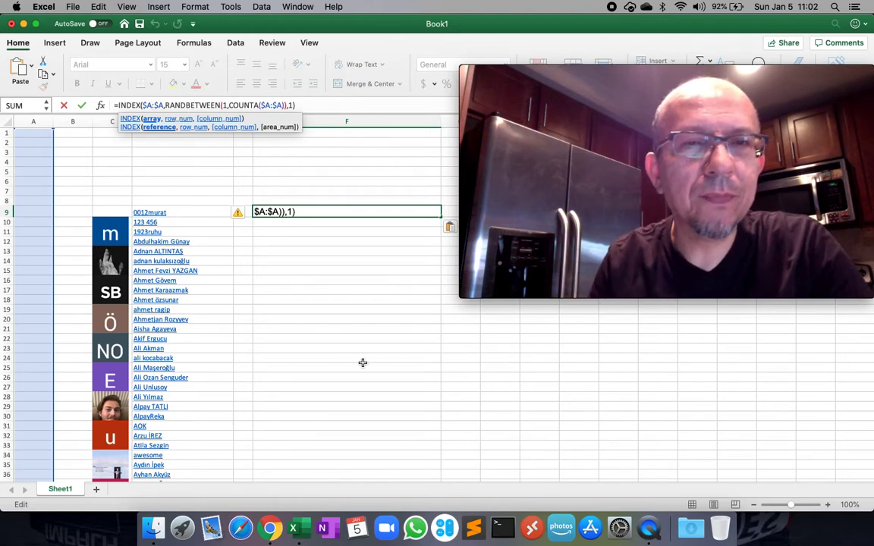
left_click(363, 359)
left_click(315, 219)
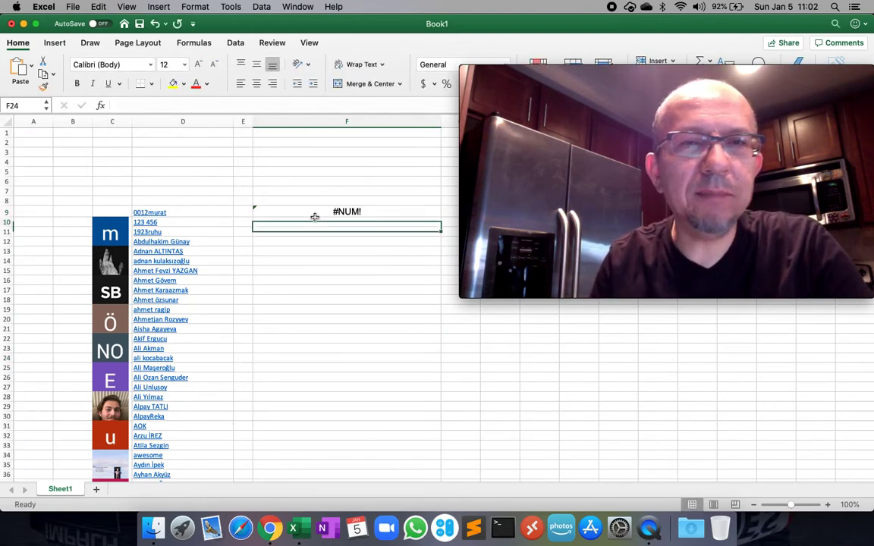
left_click(297, 211)
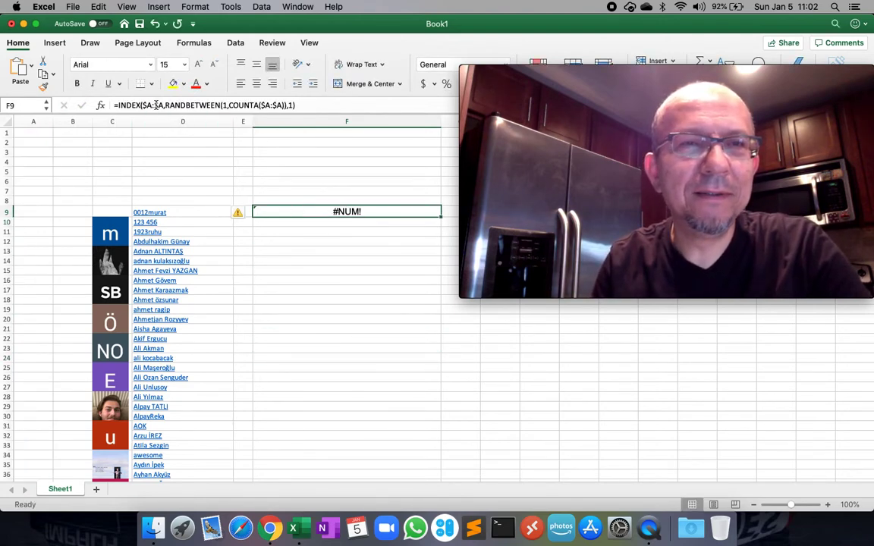
left_click(154, 105)
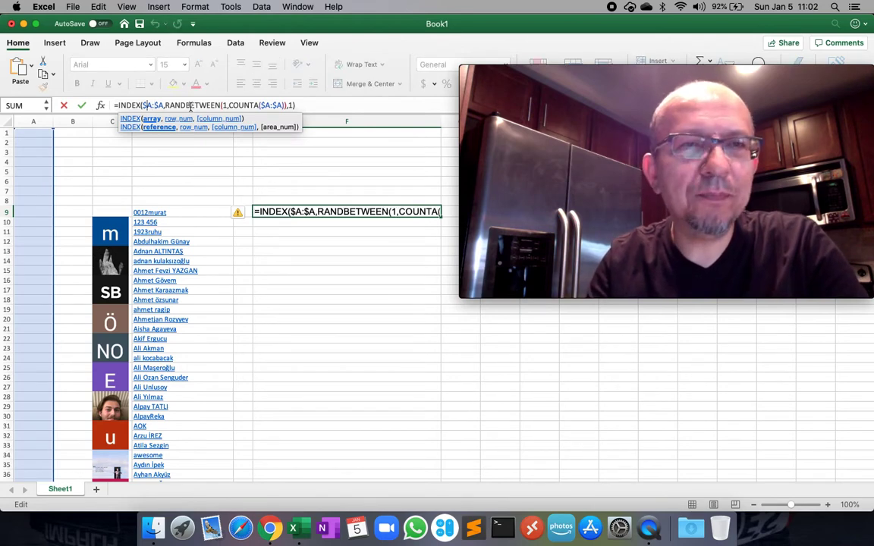
Change both F9 ranges to $D:$D so INDEX/RANDBETWEEN/COUNTA picks a random name from column D.
type("D:$")
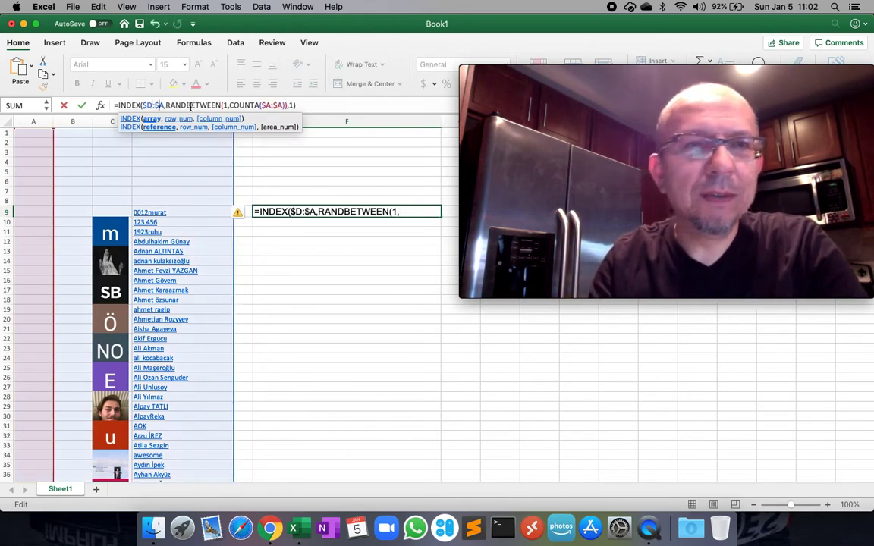
type("D")
key("Right")
key("Right")
key("Right")
key("Right")
key("Right")
key("Right")
key("Right")
key("Right")
key("Right")
key("Right")
key("Right")
key("Right")
key("Right")
key("Right")
key("Right")
key("Right")
key("Right")
key("Right")
key("Right")
key("Right")
key("Right")
key("Right")
key("Right")
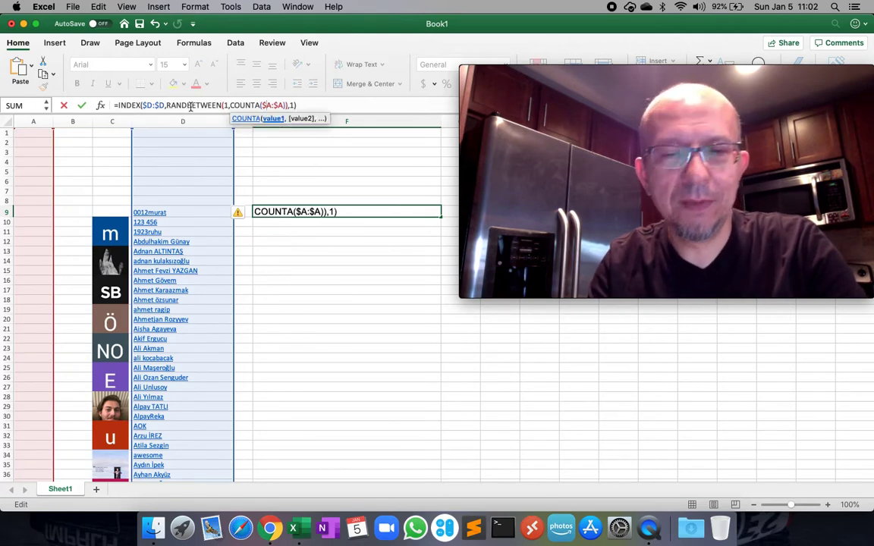
type("D")
key("Delete")
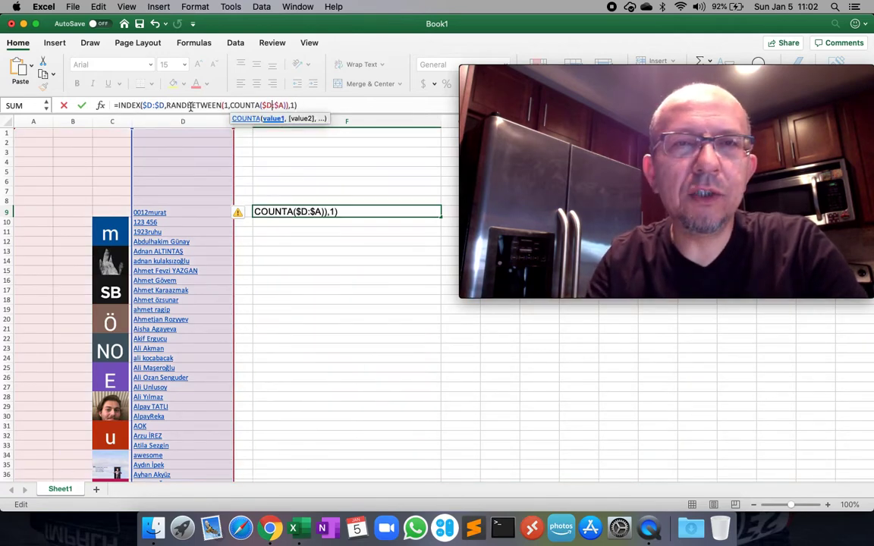
type("D")
key("Delete")
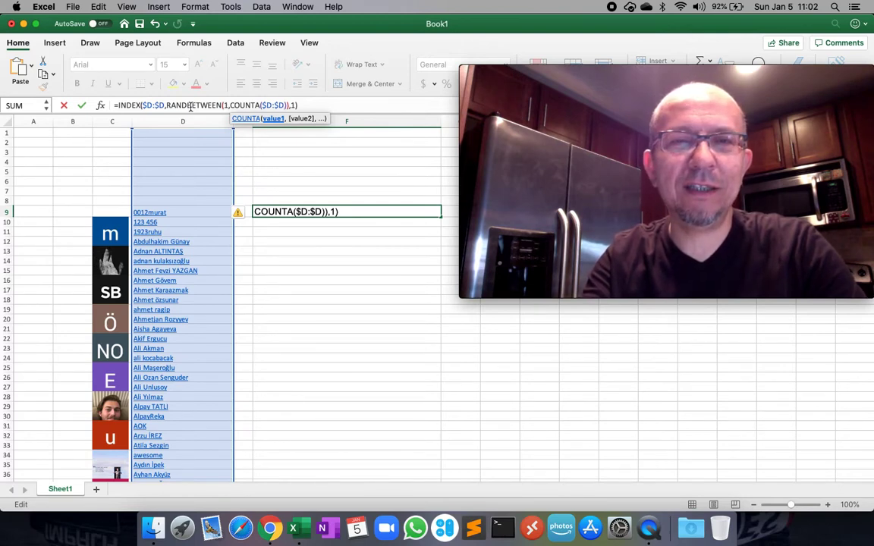
key("Return")
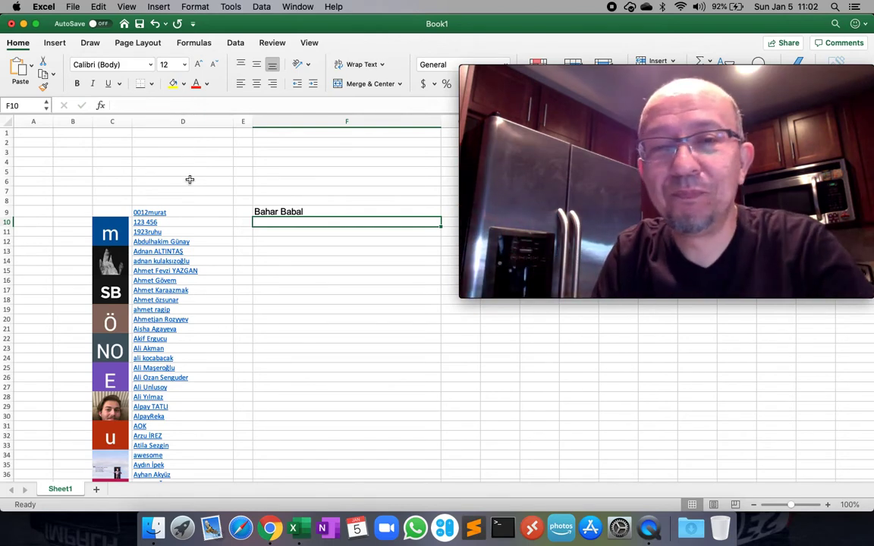
Enter the four drawn winners' names into F19, F20, F22 and F23, then reselect F9.
left_click(310, 310)
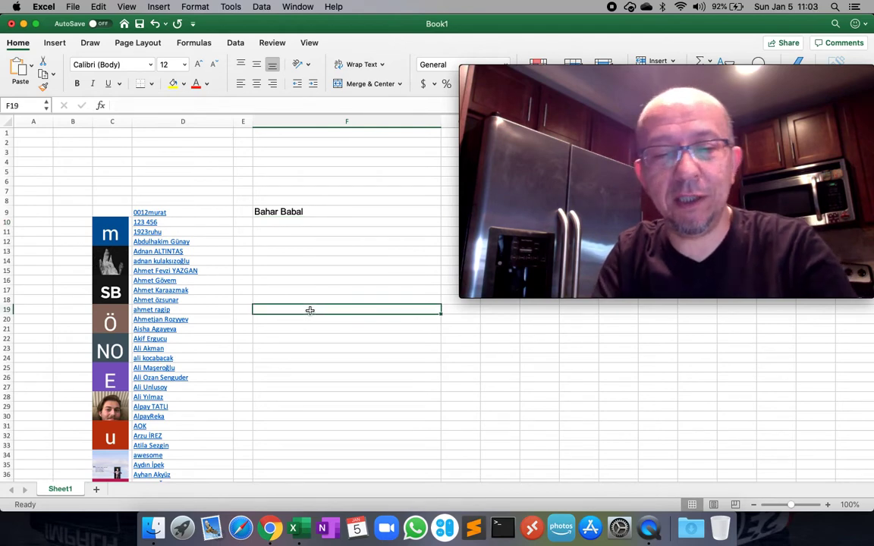
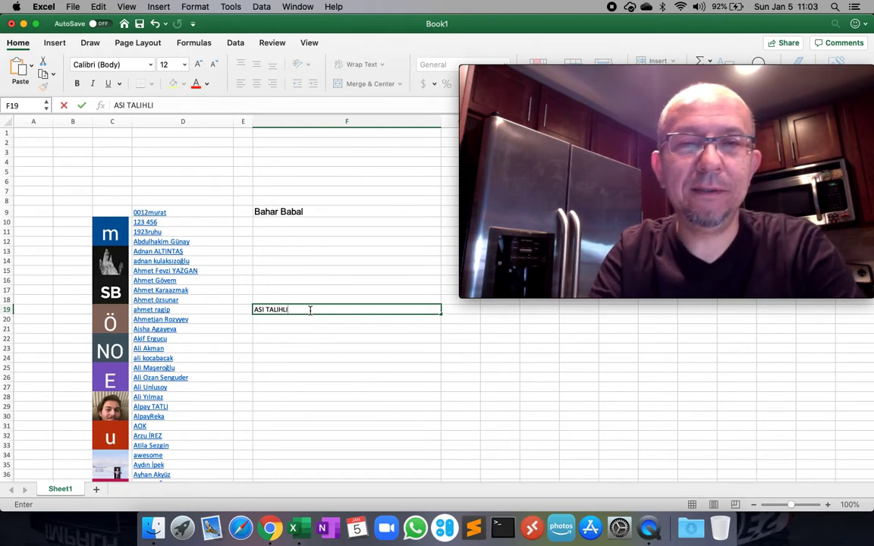
key("Return")
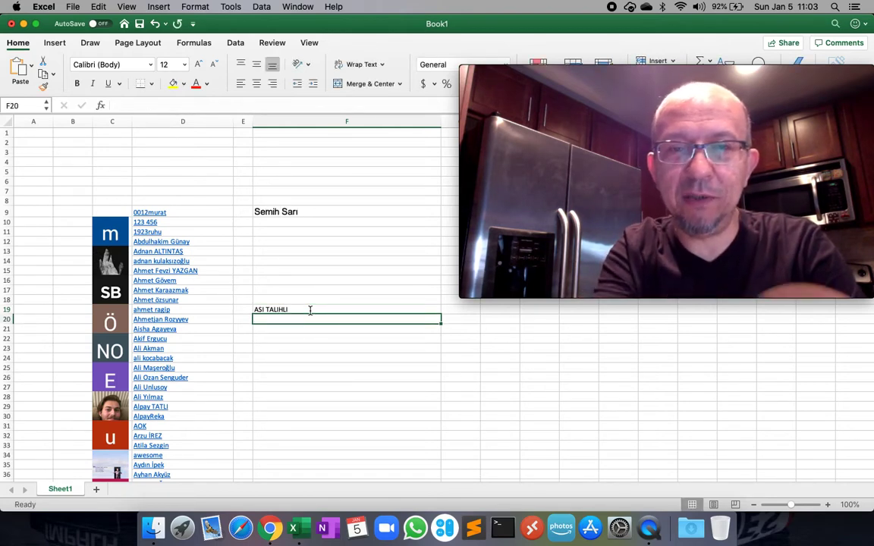
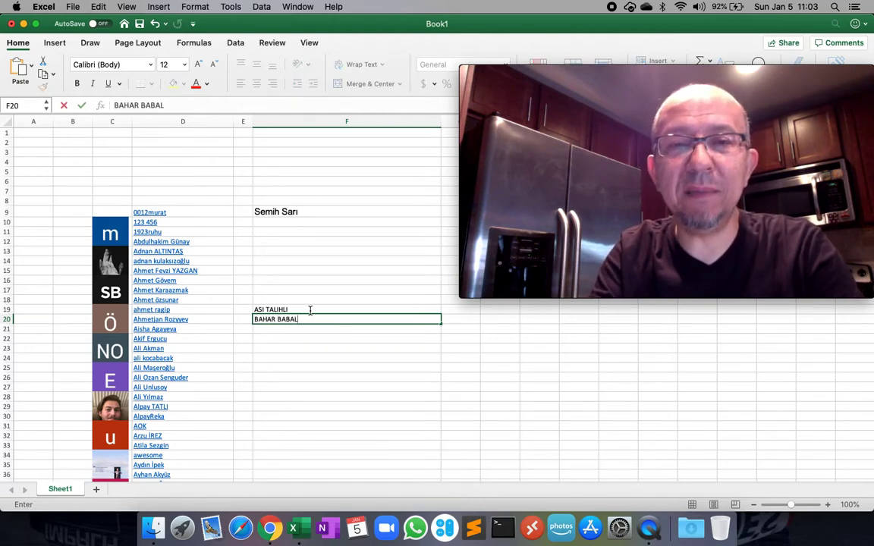
key("Return")
key("Return")
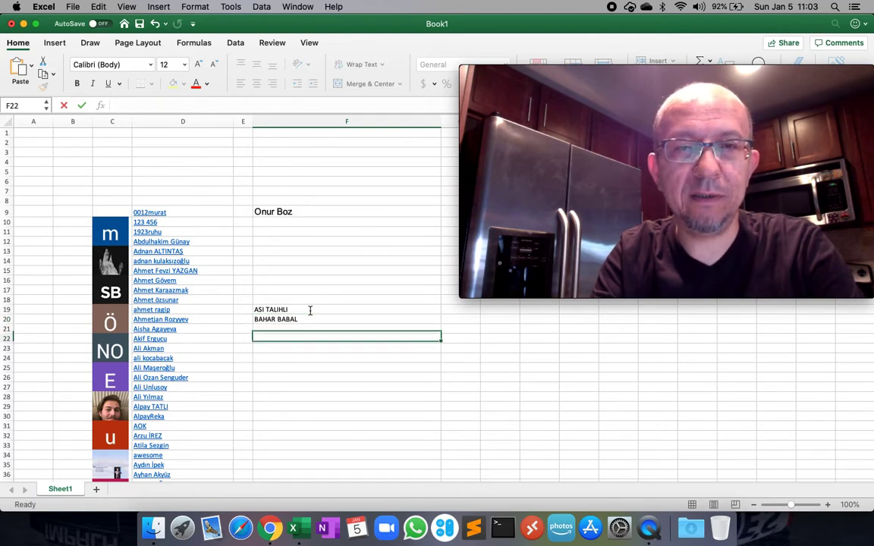
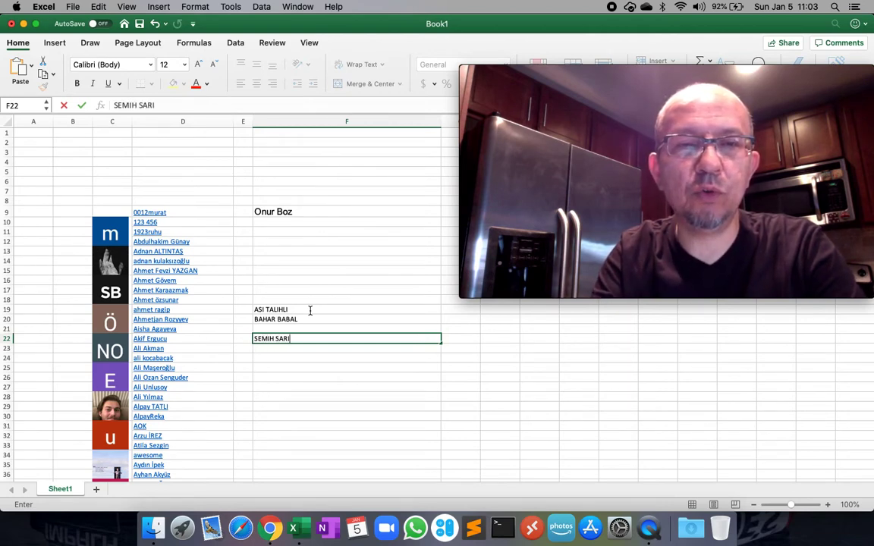
key("Return")
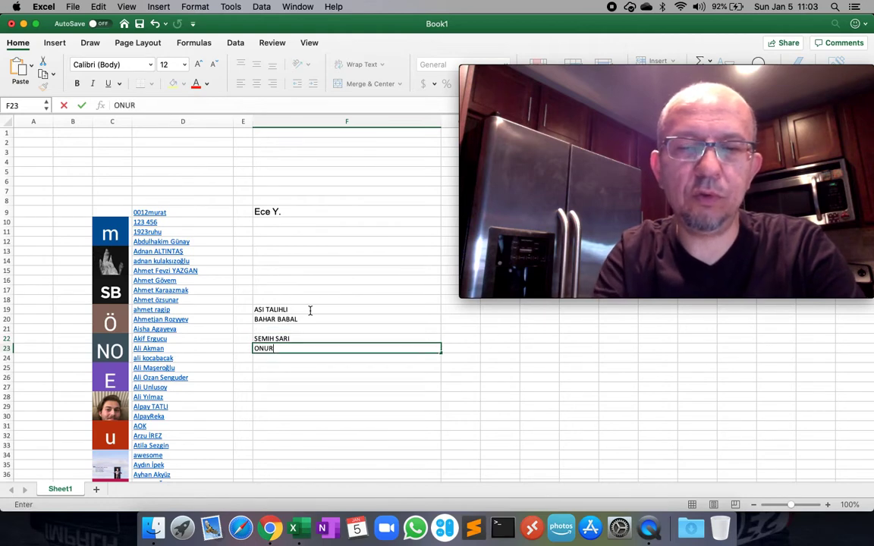
key("Return")
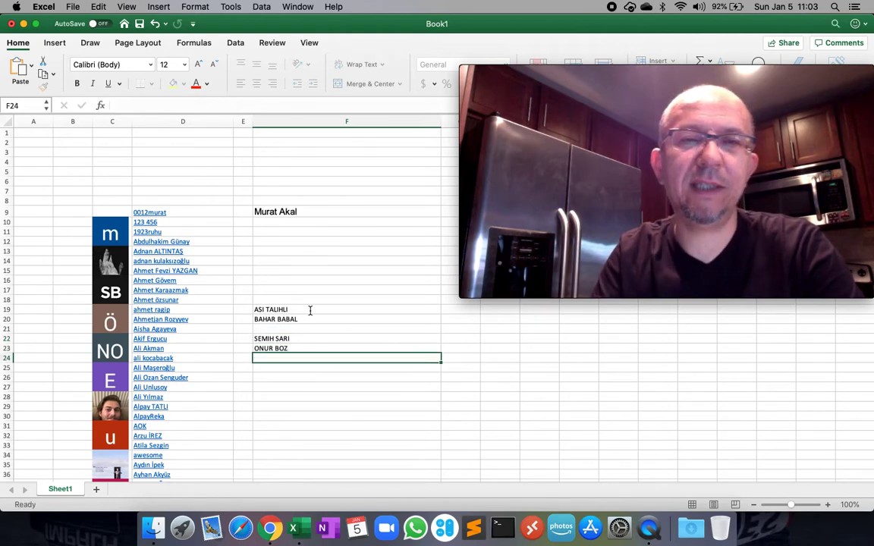
left_click(282, 212)
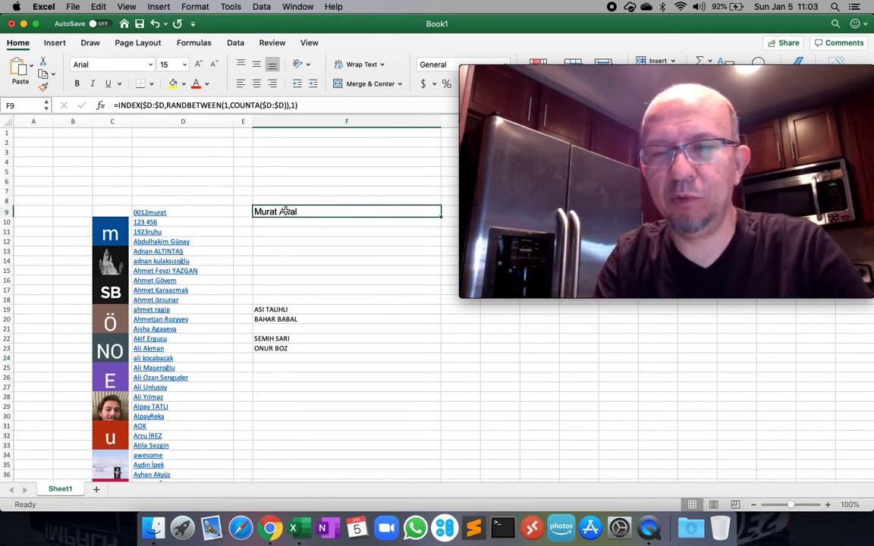
Clear the F9 draw formula, review the winners' names in F20–F23, then return to YouTube Studio.
key("Delete")
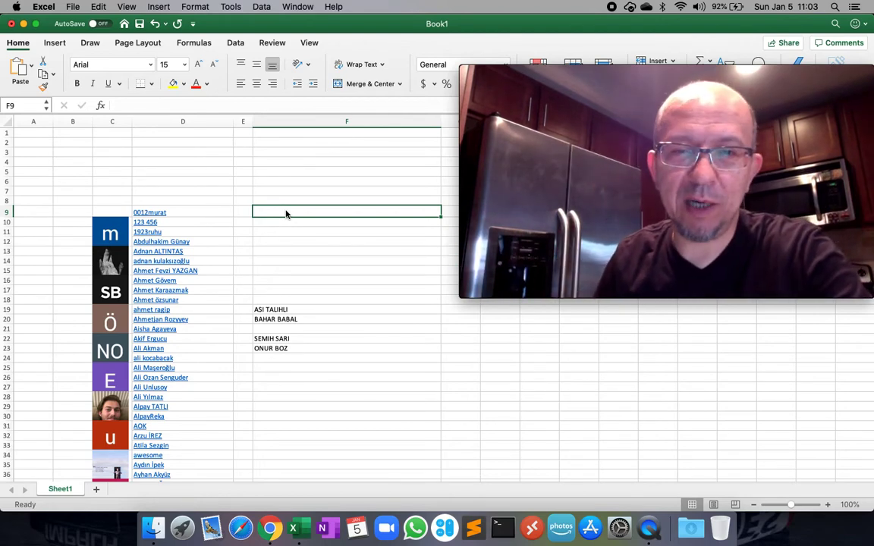
left_click(328, 332)
left_click(309, 347)
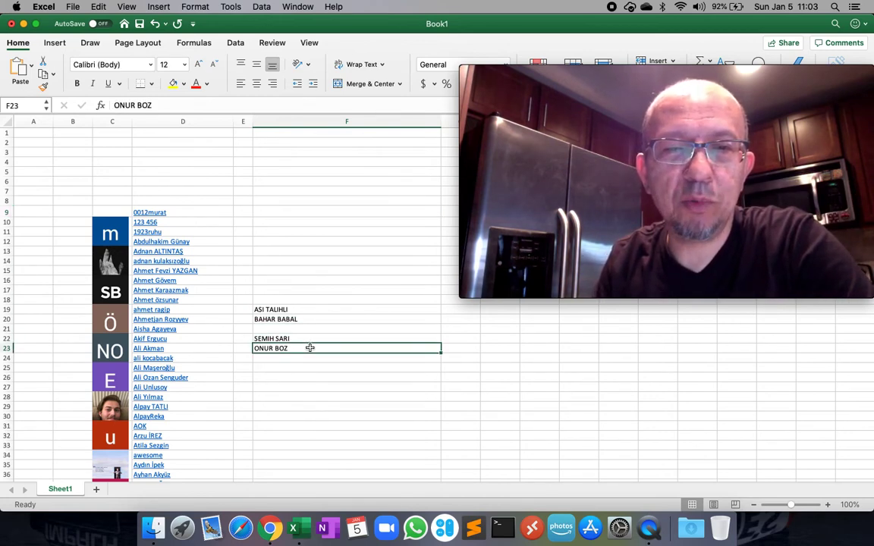
left_click(314, 367)
left_click(314, 346)
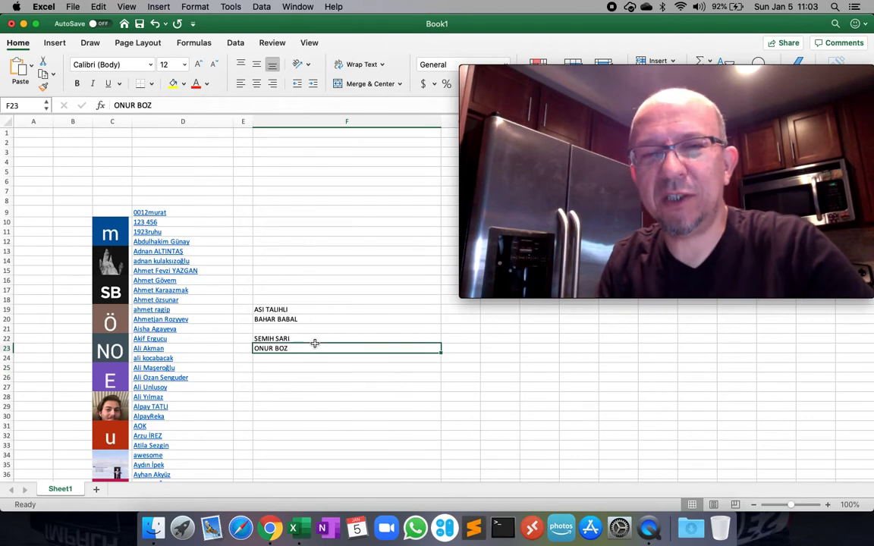
left_click(314, 317)
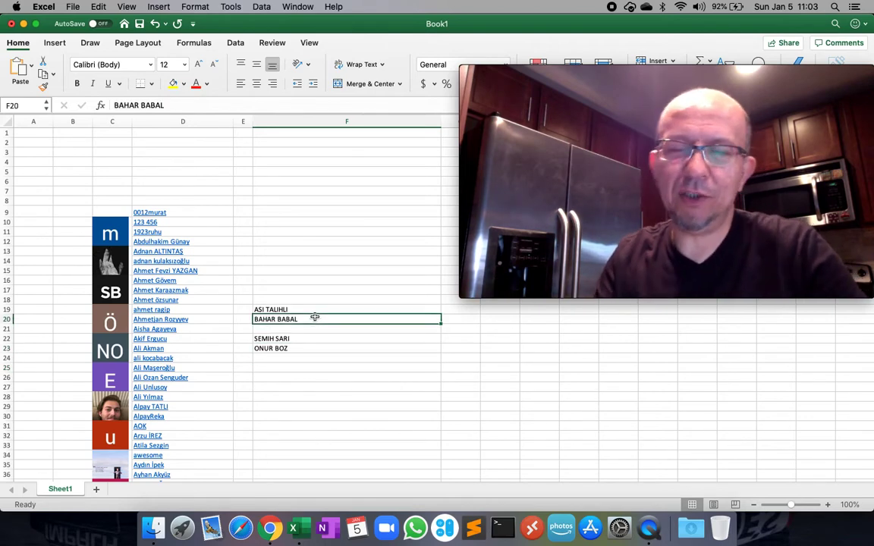
left_click(269, 529)
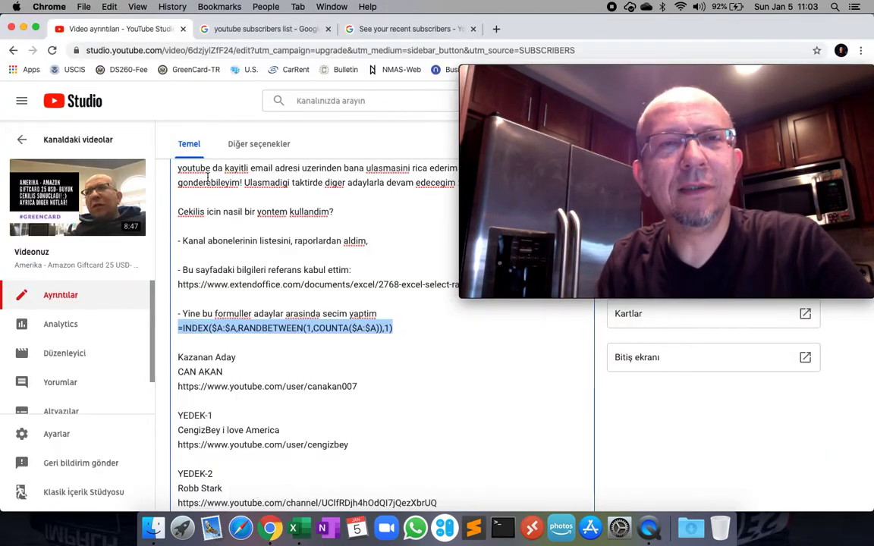
Leave the video's details page via 'Kanaldaki videolar' and open the channel's Yorumlar page.
left_click_drag(622, 72, 621, 220)
left_click(225, 110)
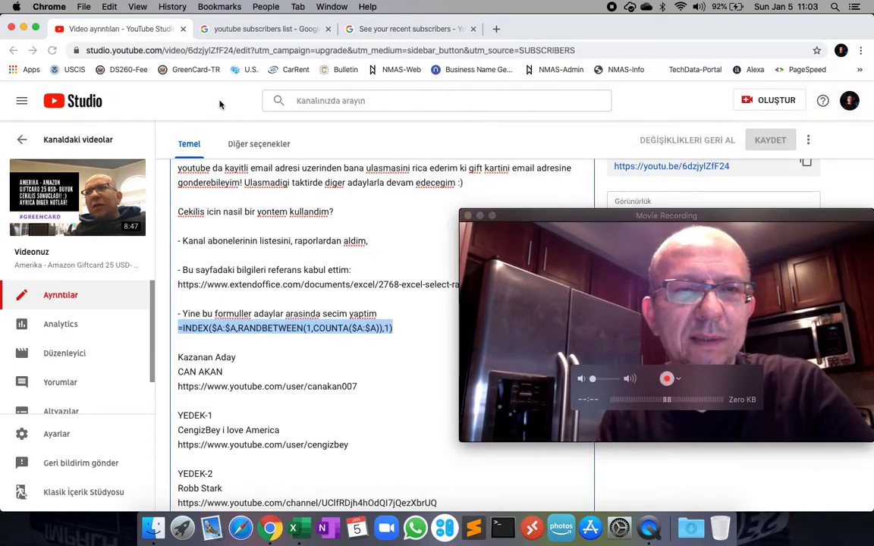
left_click(45, 141)
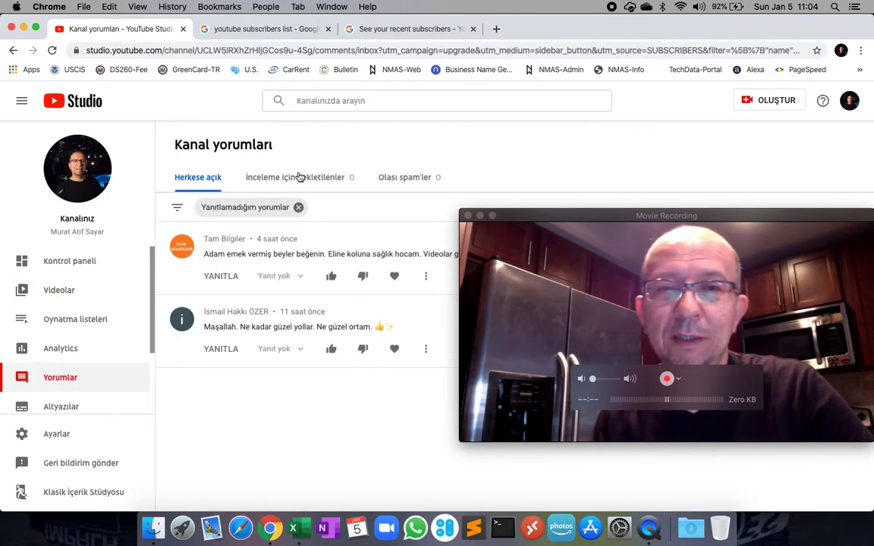
Remove the 'Yanıtlamadığım yorumlar' chip and filter comments by the second winner's first name.
left_click(296, 208)
left_click(256, 209)
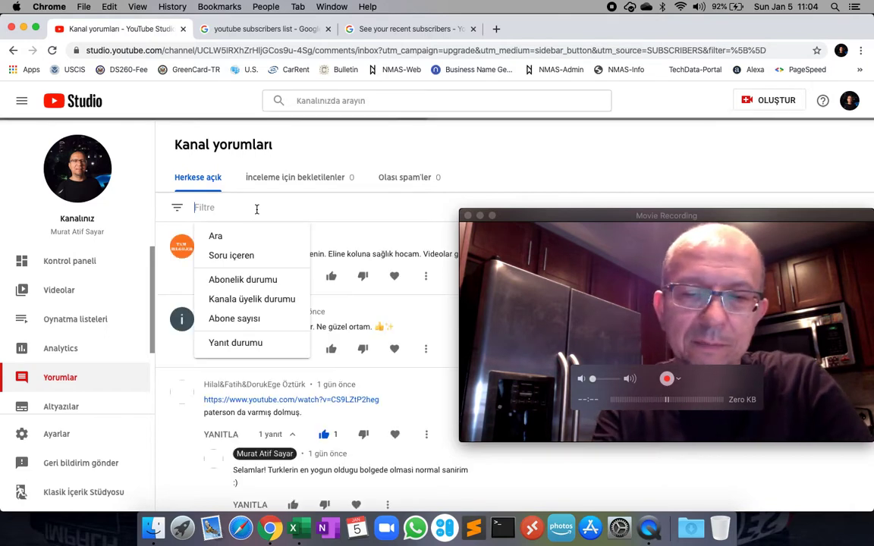
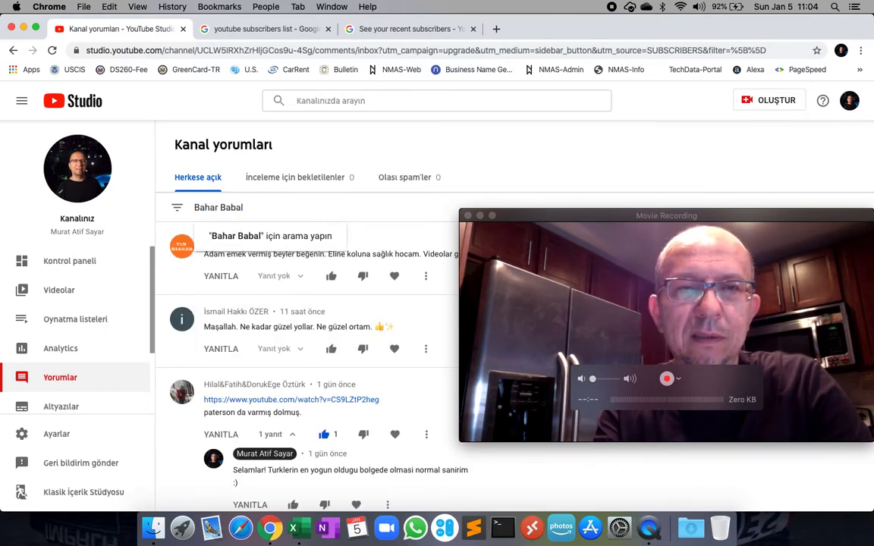
key("Return")
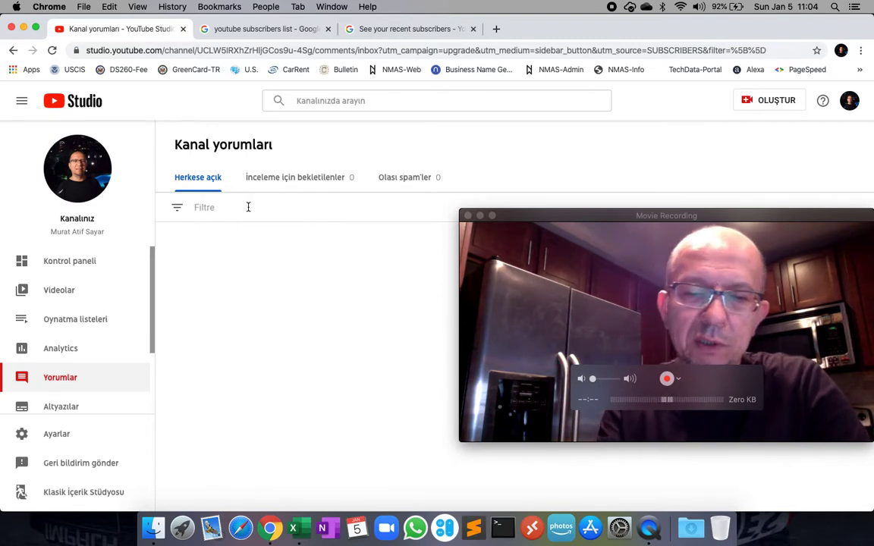
type("Bahar")
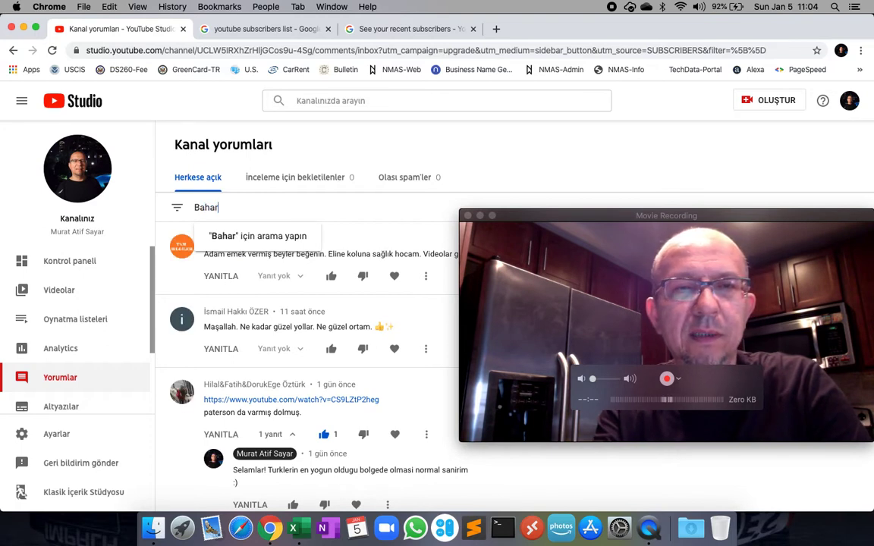
key("Return")
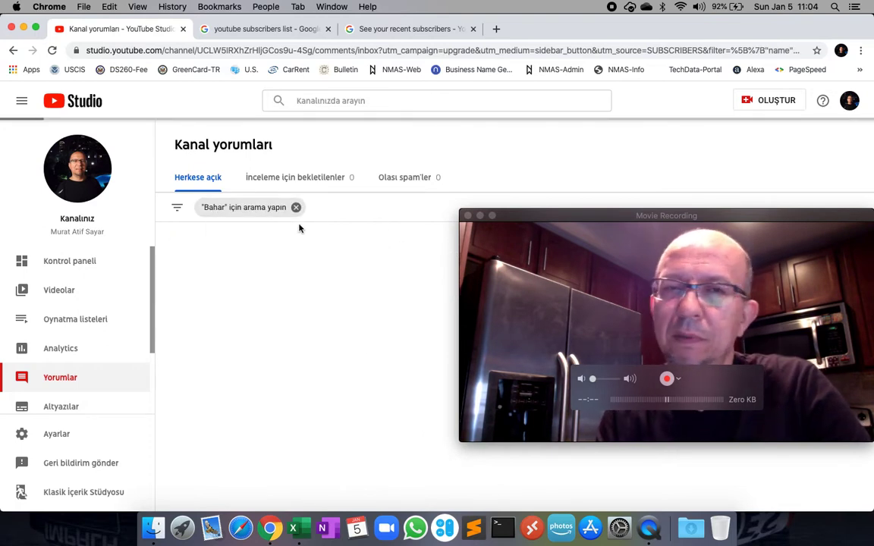
left_click(295, 208)
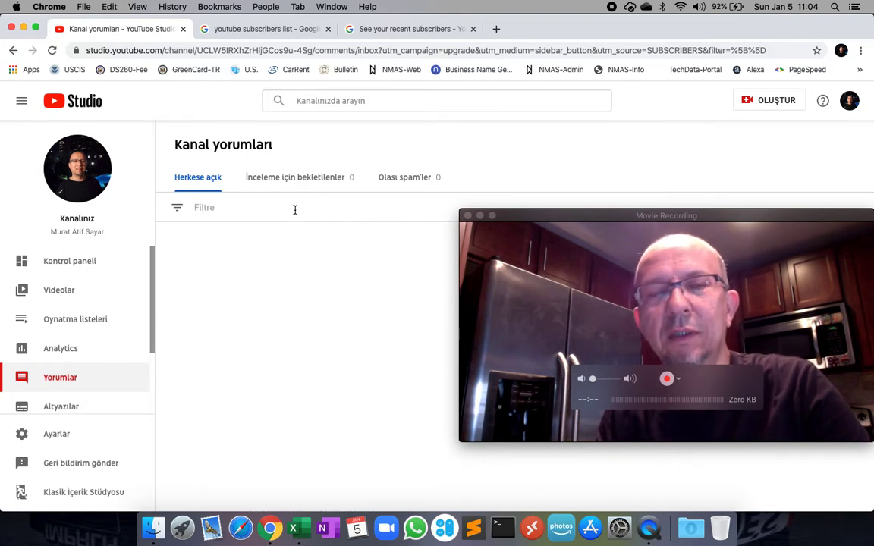
left_click(257, 205)
type("Bahar")
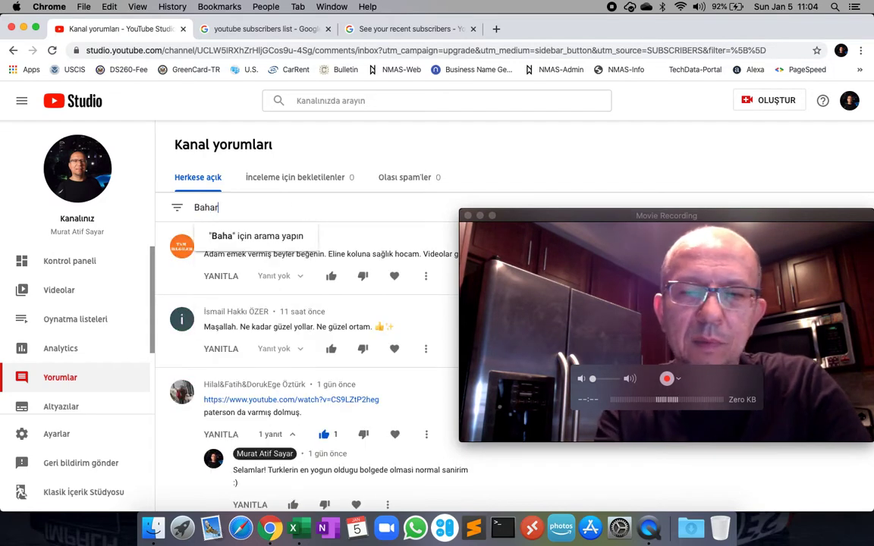
key("Return")
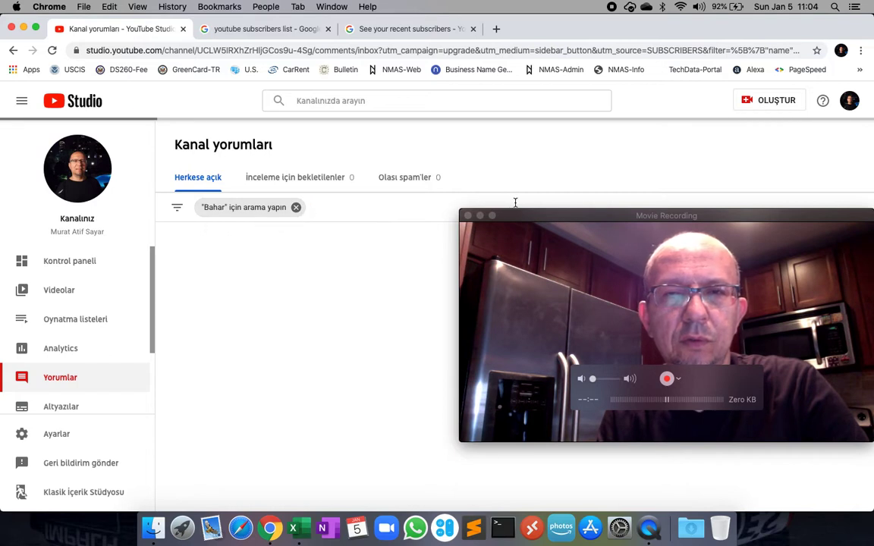
left_click_drag(561, 216, 544, 32)
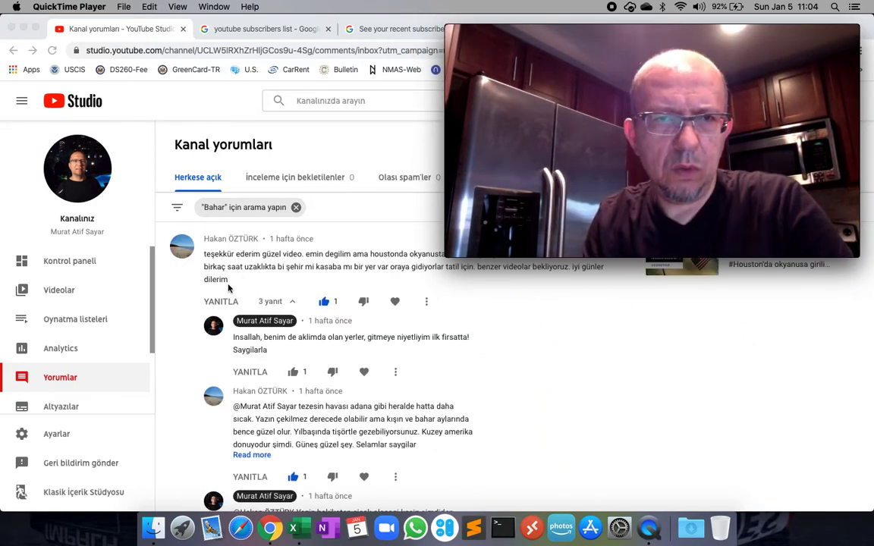
scroll(297, 377, "down", 5)
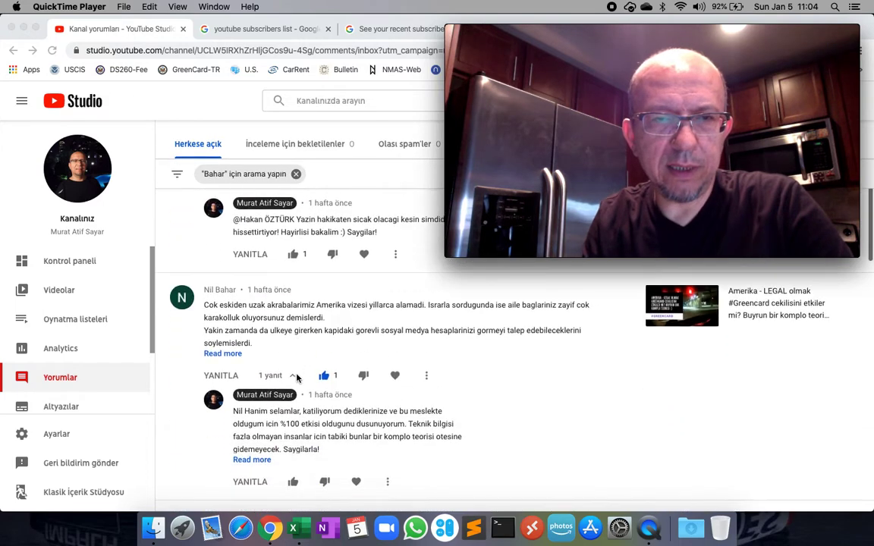
scroll(297, 377, "down", 5)
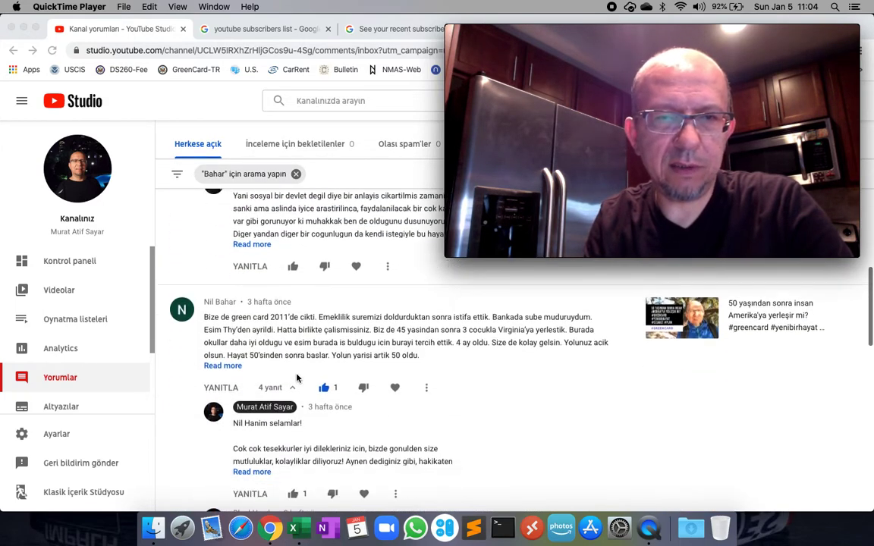
scroll(238, 337, "down", 5)
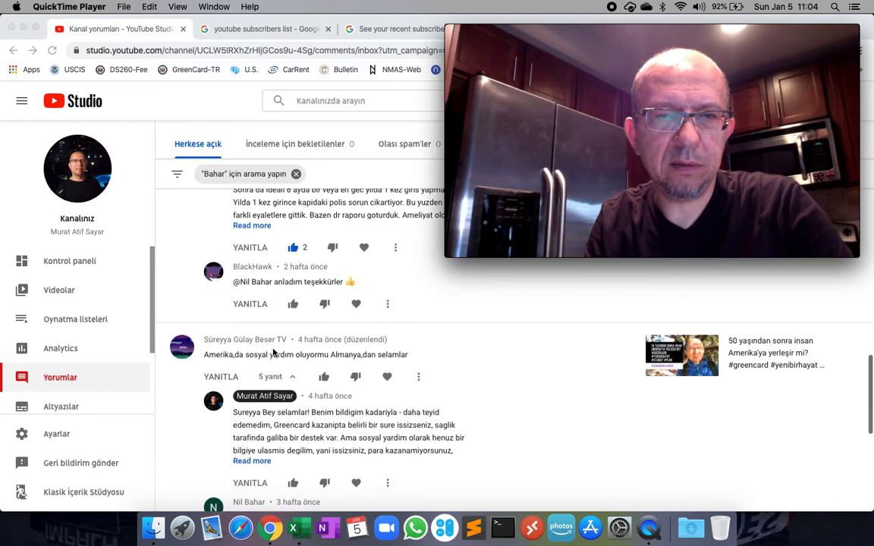
scroll(274, 353, "down", 5)
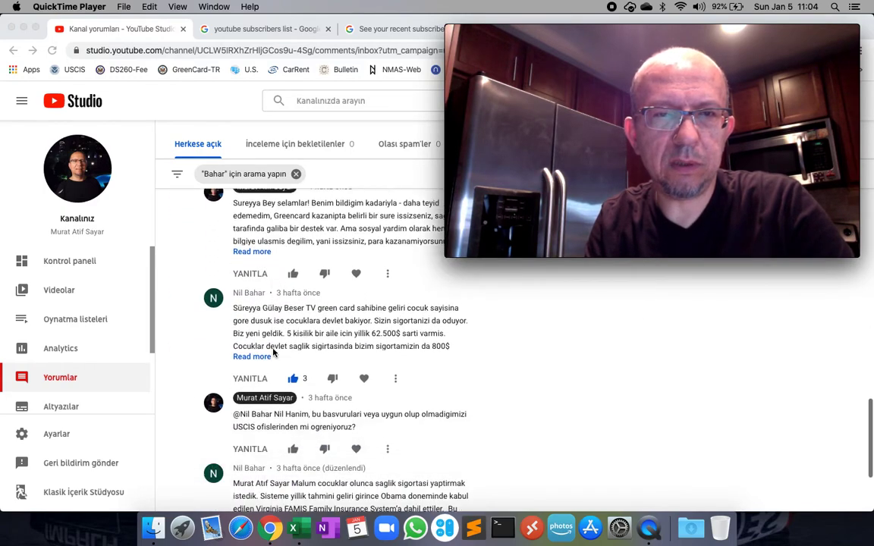
scroll(274, 353, "down", 2)
scroll(274, 352, "up", 20)
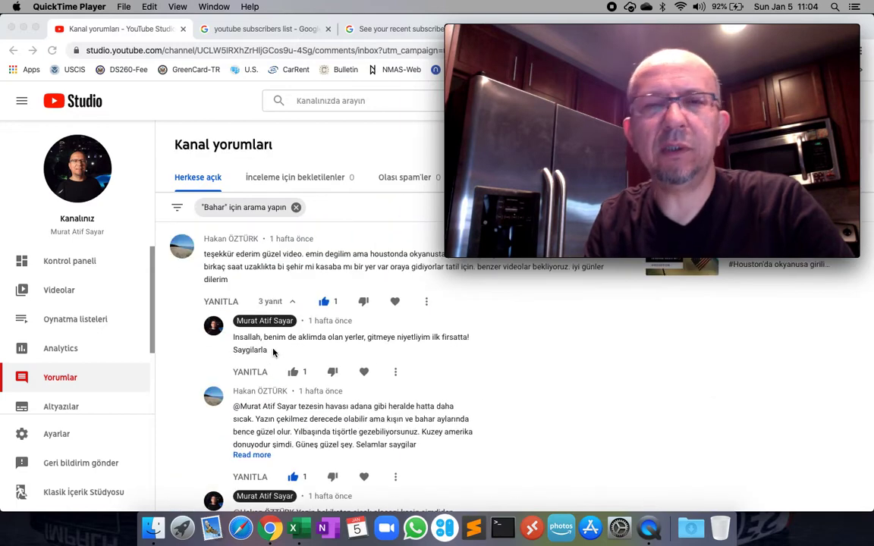
Cut the winners' names from F19:F23 and paste them starting at F9.
left_click(293, 527)
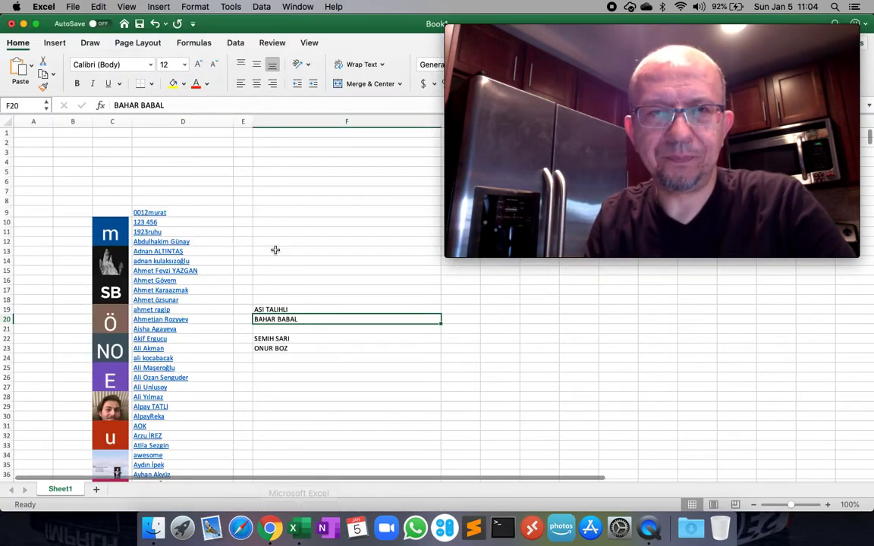
left_click(301, 244)
left_click(301, 318)
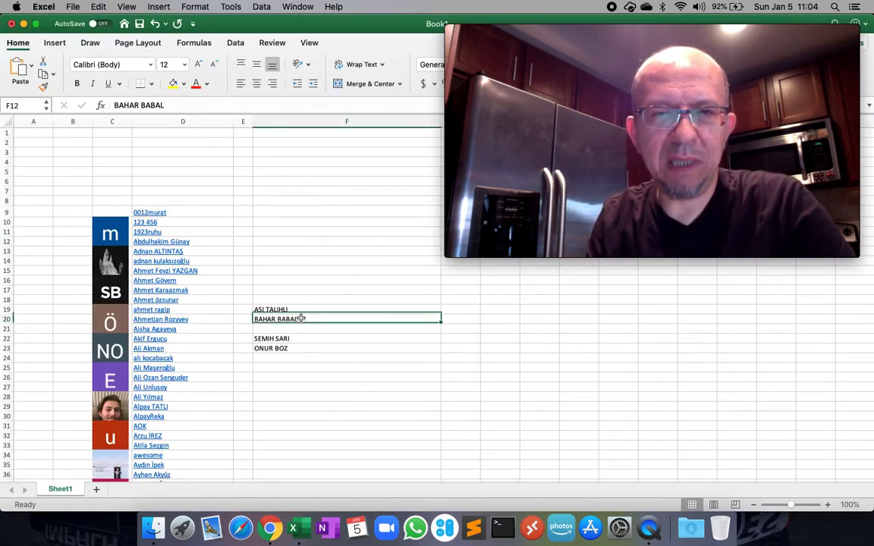
left_click_drag(294, 308, 289, 347)
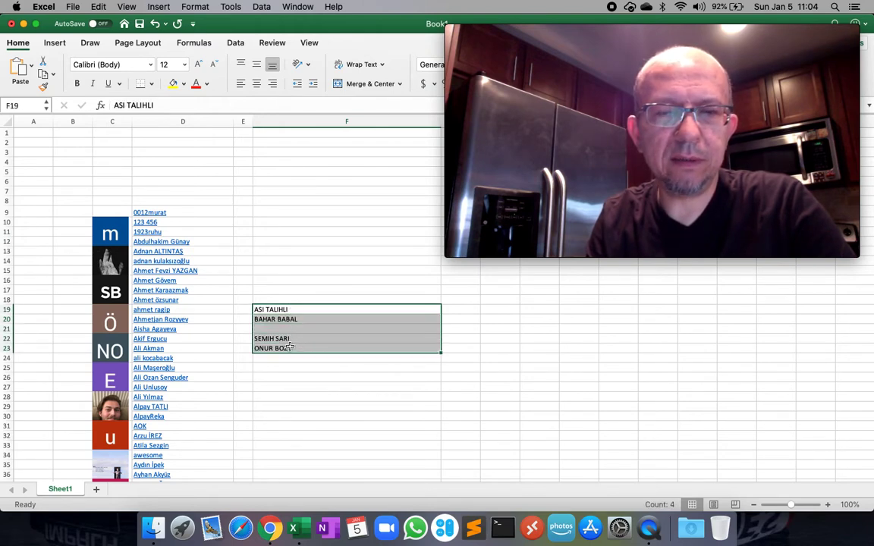
key("super+c")
key("Up")
key("Up")
key("Up")
key("Up")
key("Up")
key("Up")
key("Up")
key("Up")
key("Up")
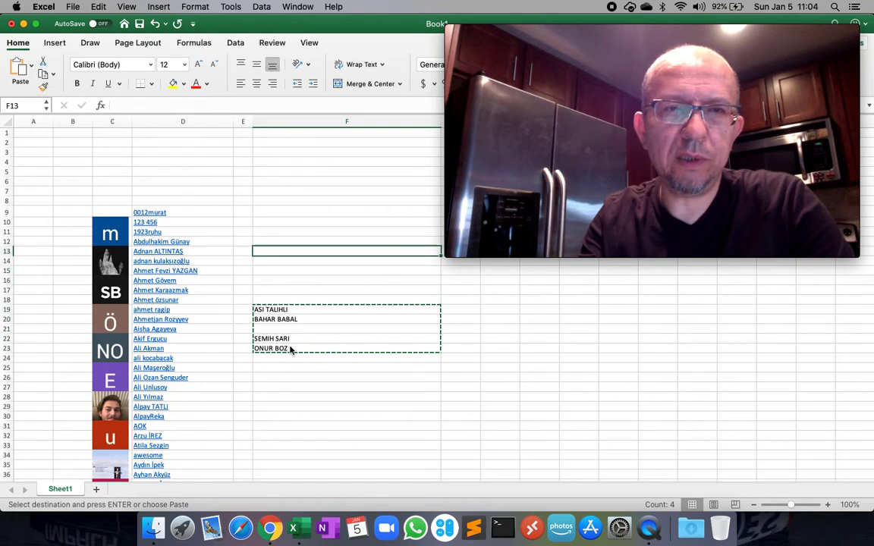
key("Up")
key("Return")
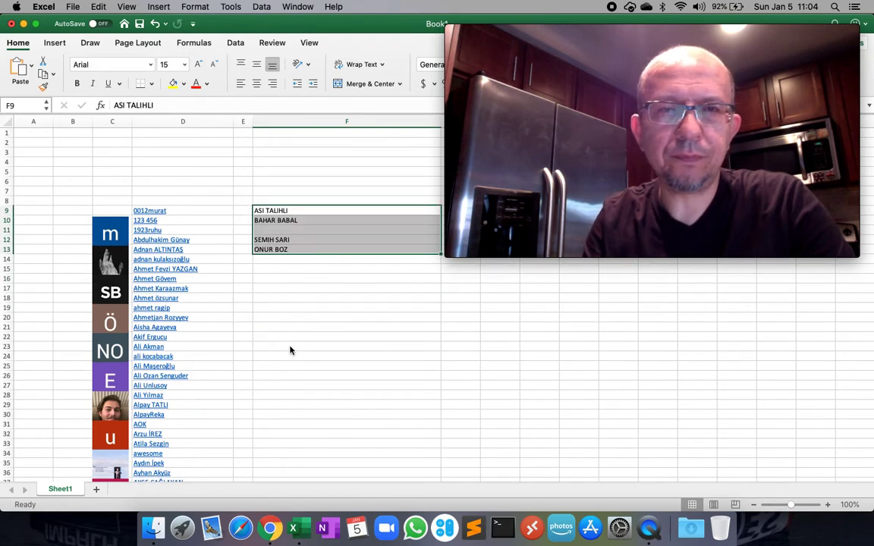